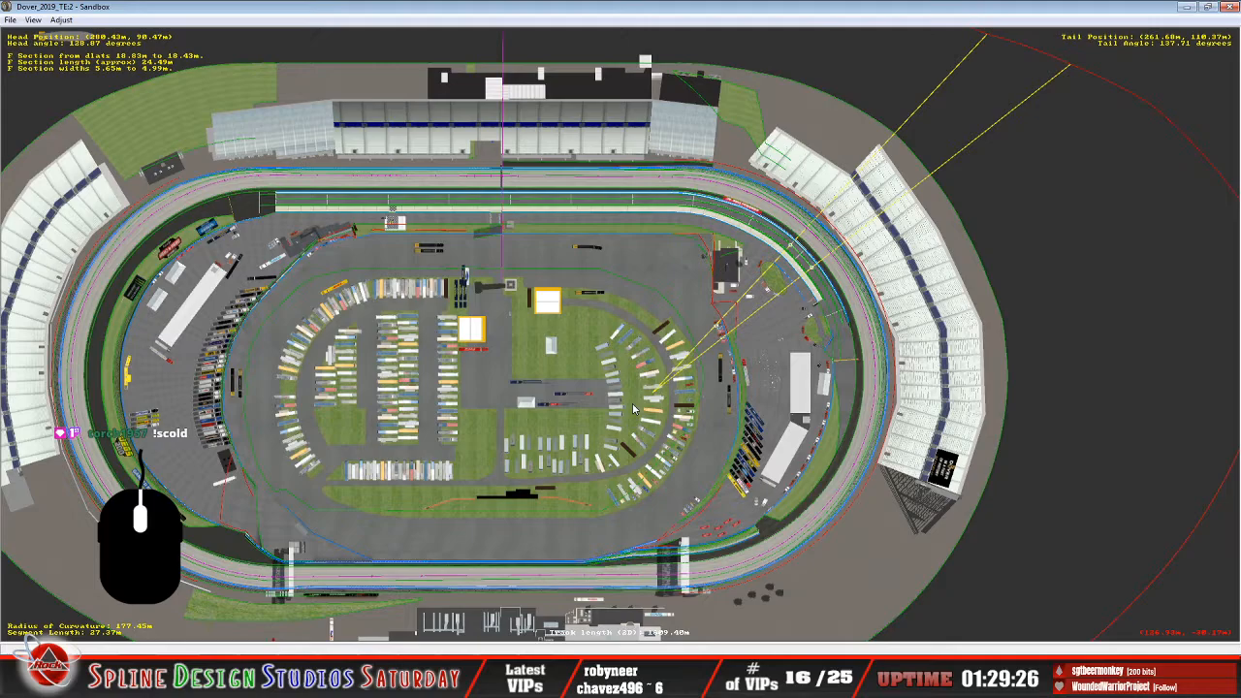
Switch to the track file in Notepad and examine the pit_lane_0 and pit_lane_1 sections, including their regular stall lists.
click(454, 681)
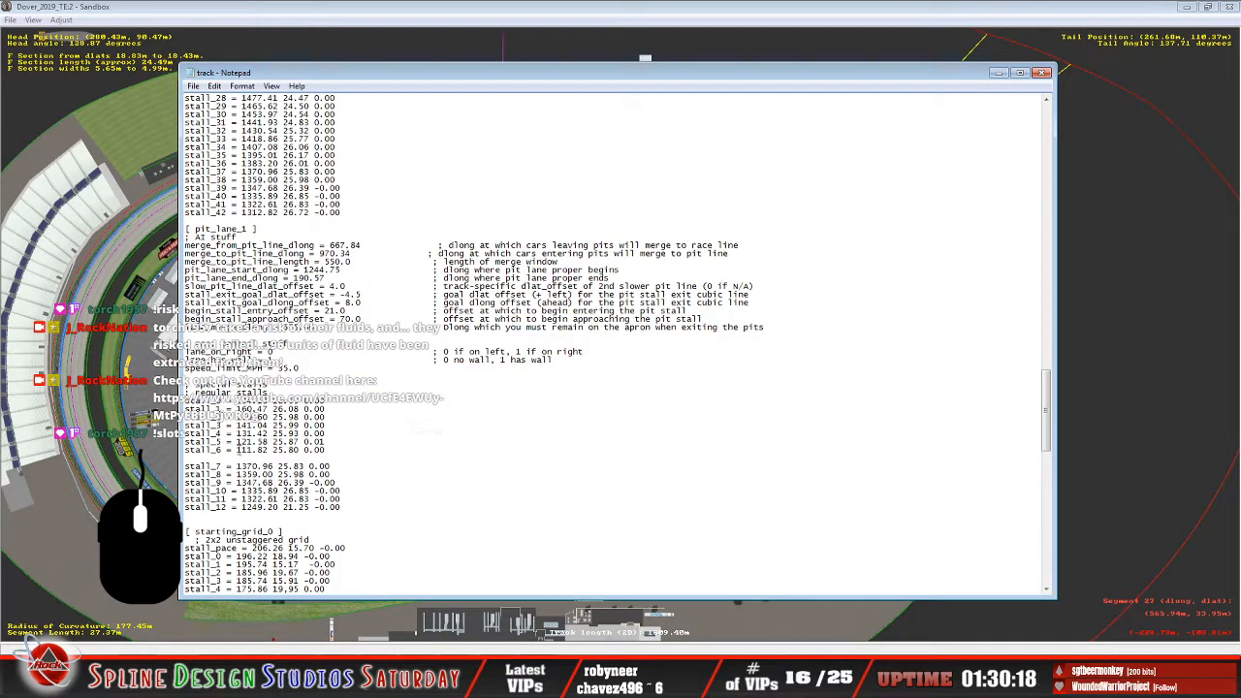
scroll(611, 340, up, 13)
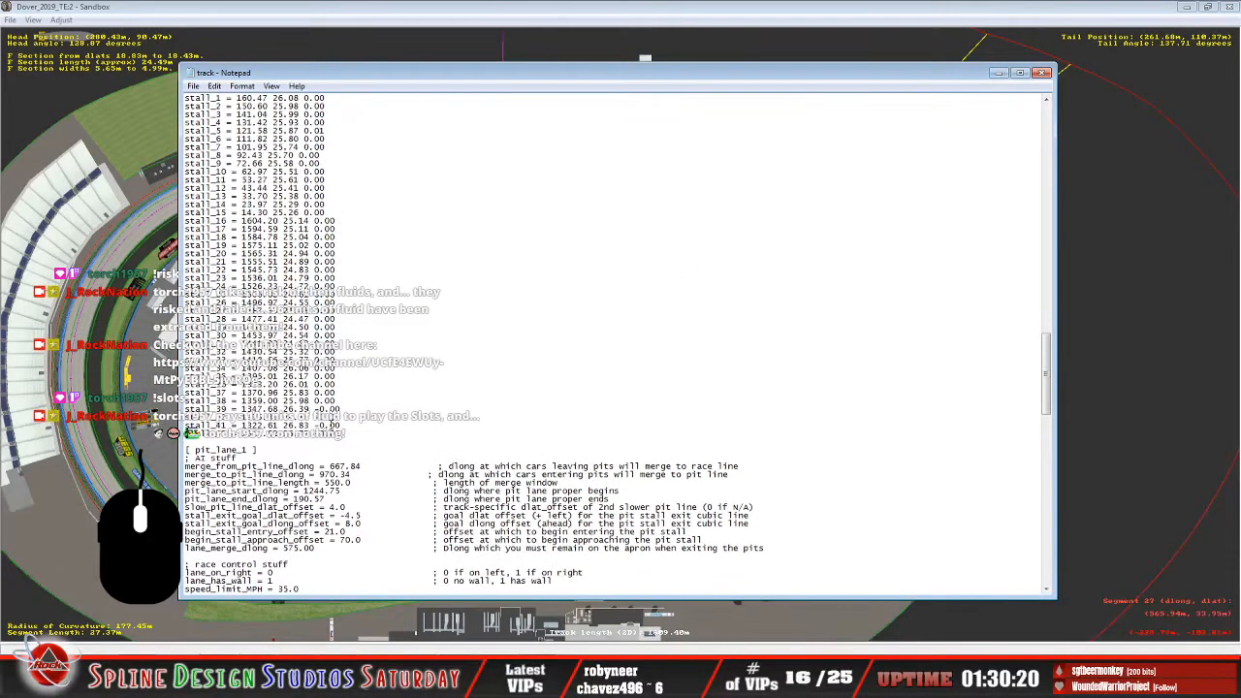
scroll(611, 339, down, 7)
scroll(611, 340, up, 10)
scroll(188, 254, up, 10)
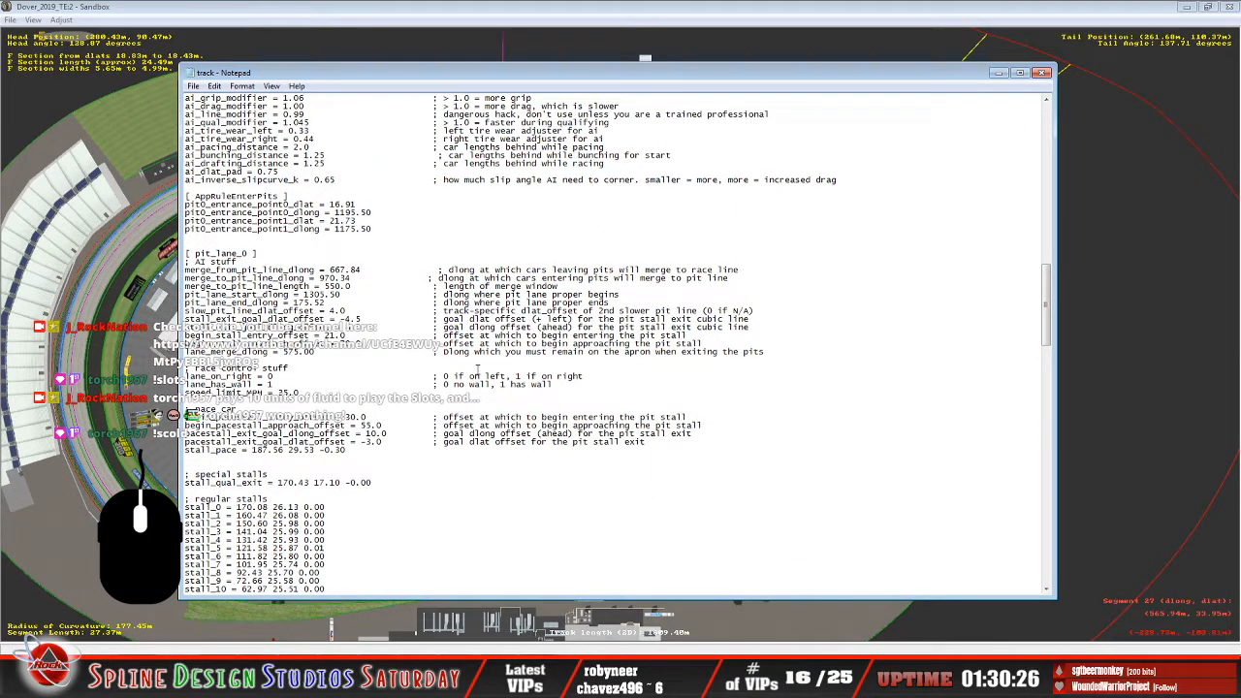
scroll(360, 353, down, 9)
scroll(298, 262, up, 3)
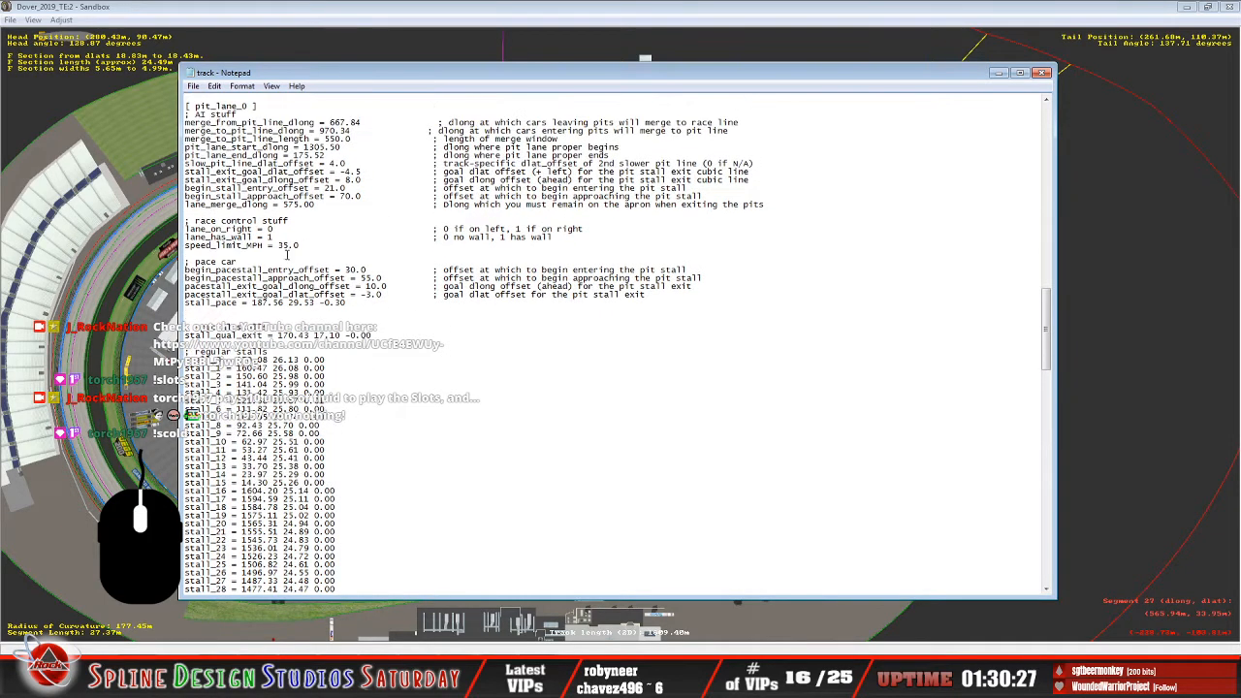
scroll(415, 497, down, 12)
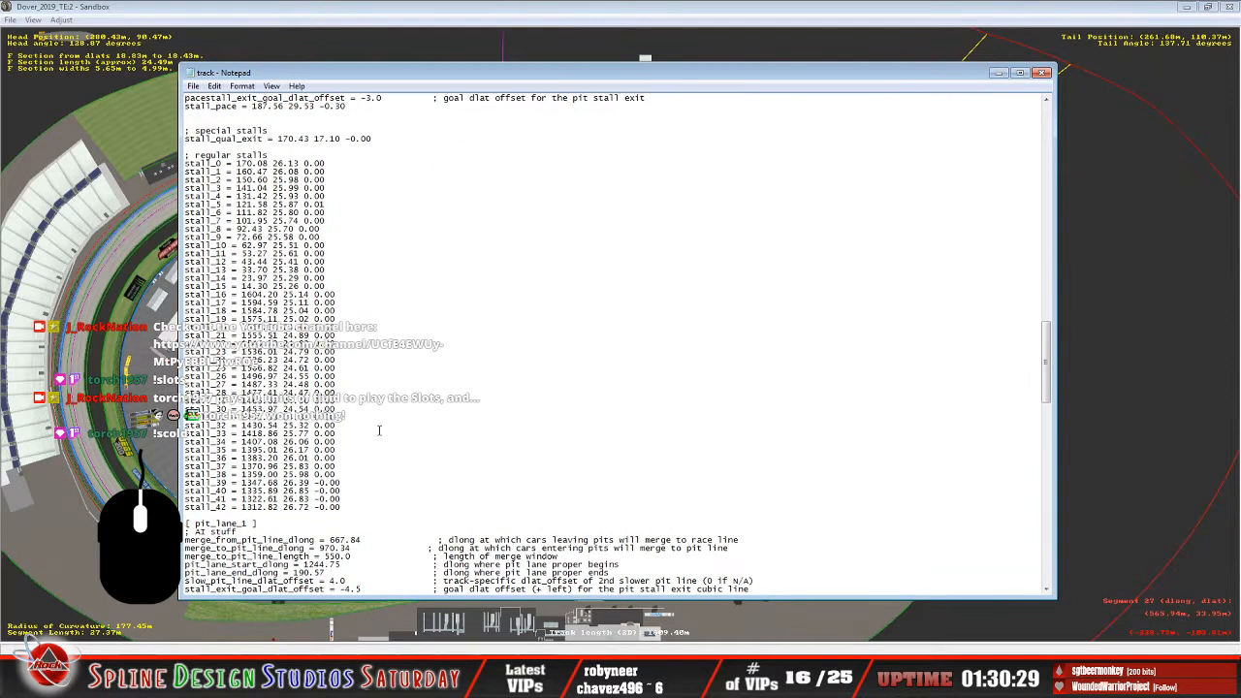
scroll(367, 418, down, 6)
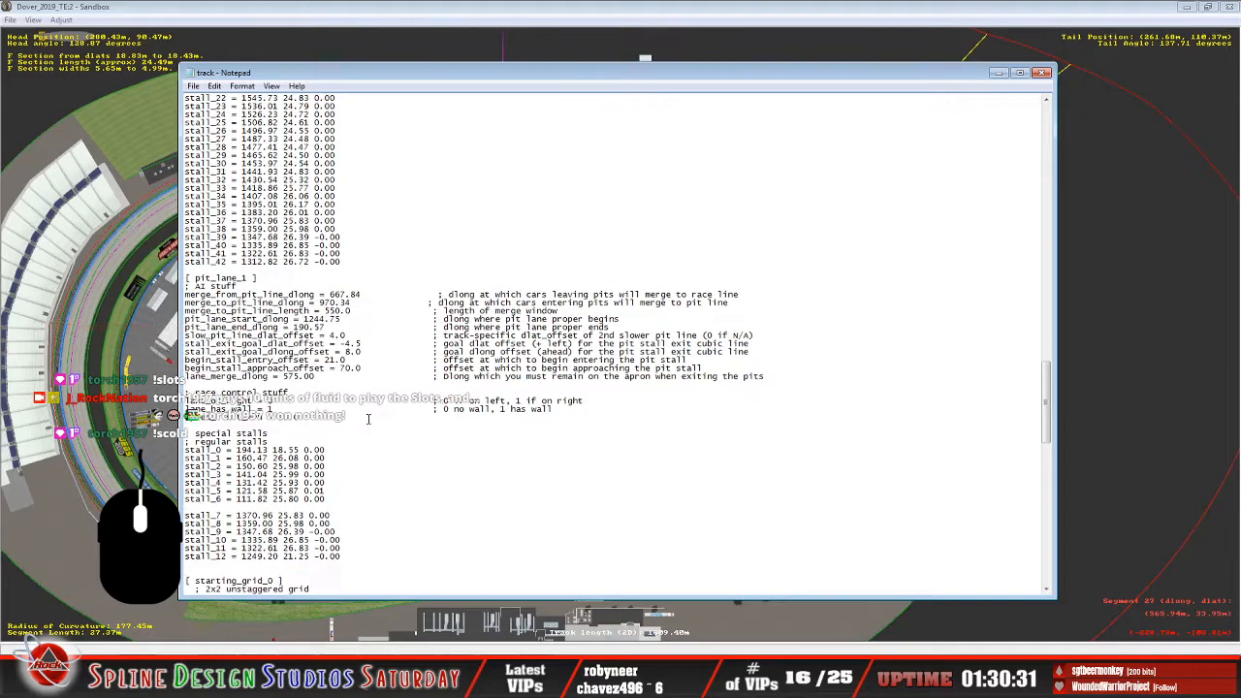
scroll(367, 418, up, 13)
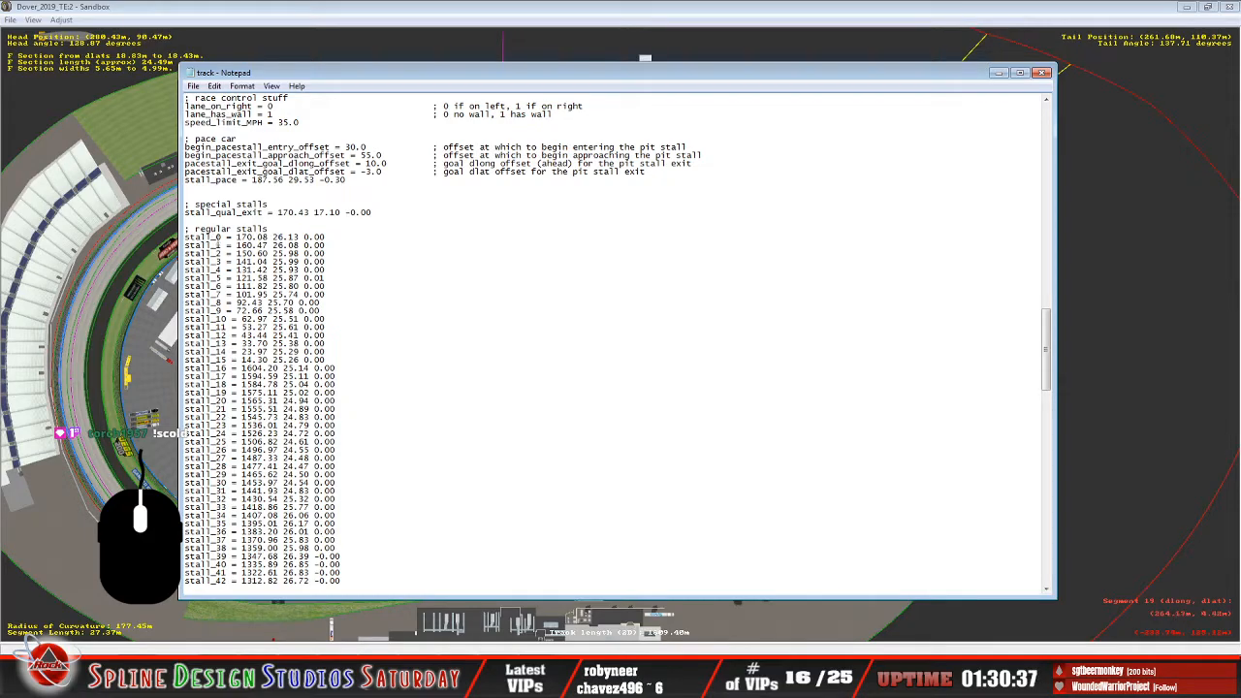
scroll(300, 351, down, 15)
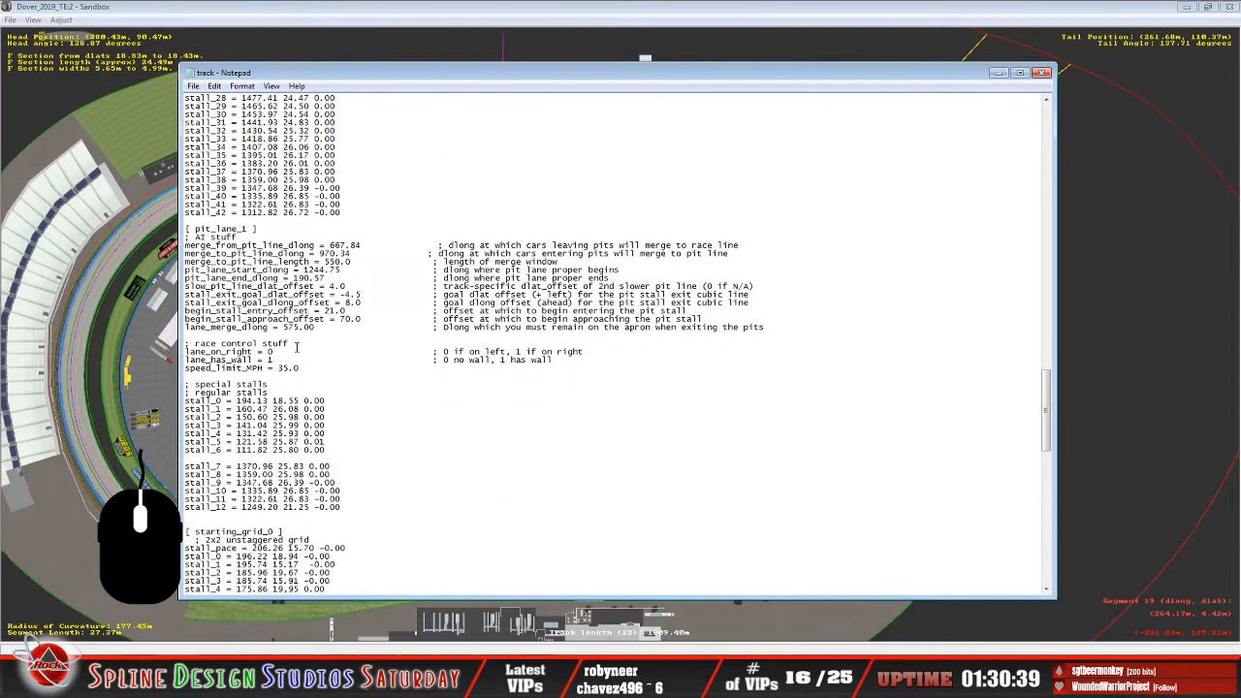
Highlight stall_36 through stall_42 of pit_lane_0 and compare them with the pit_lane_1 stalls.
scroll(299, 351, up, 4)
drag(186, 261, 364, 308)
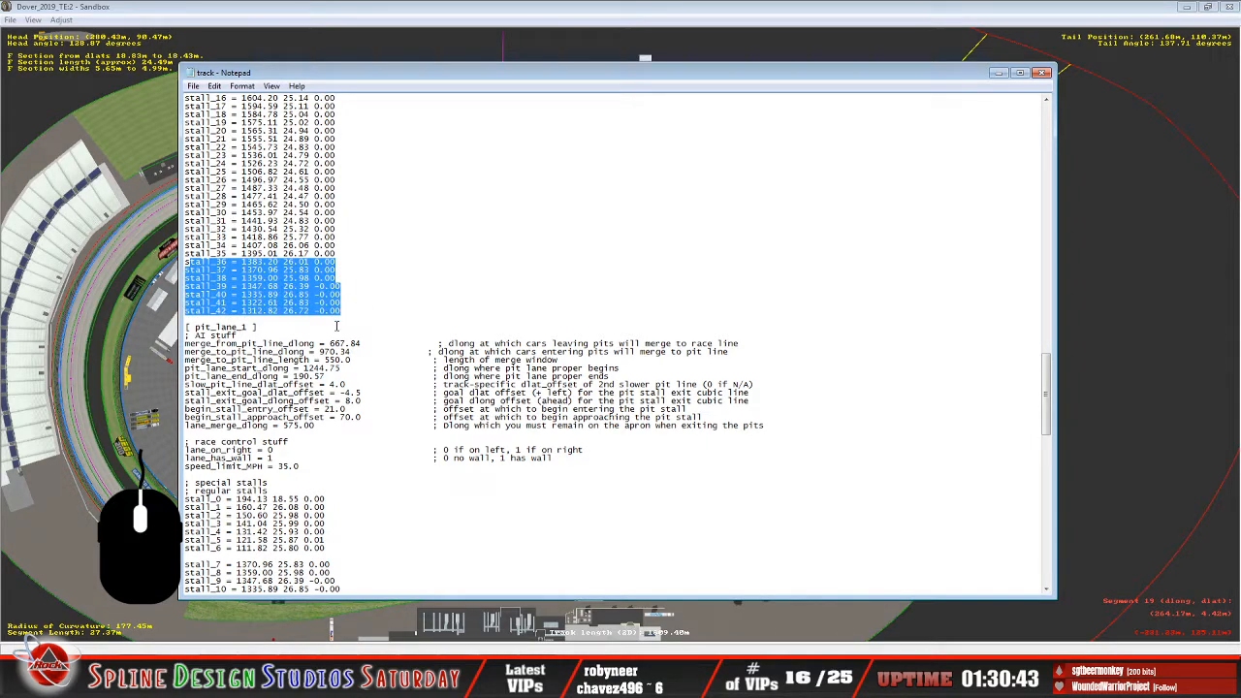
scroll(325, 312, down, 8)
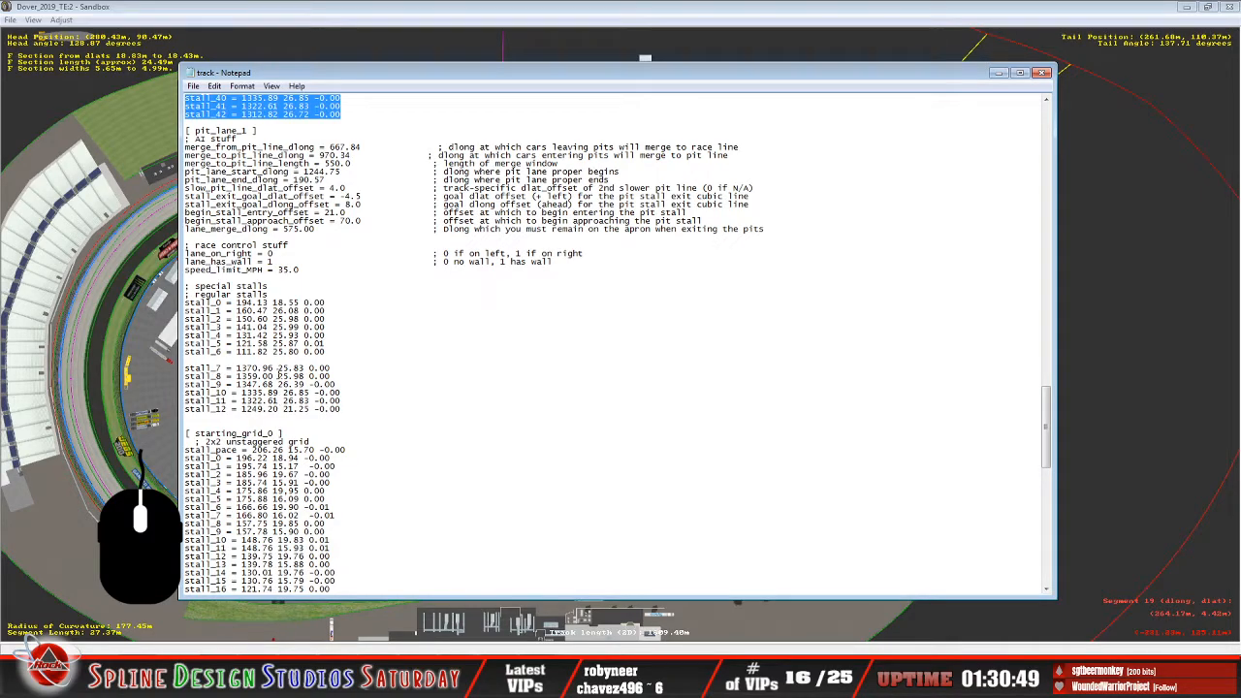
scroll(278, 375, up, 4)
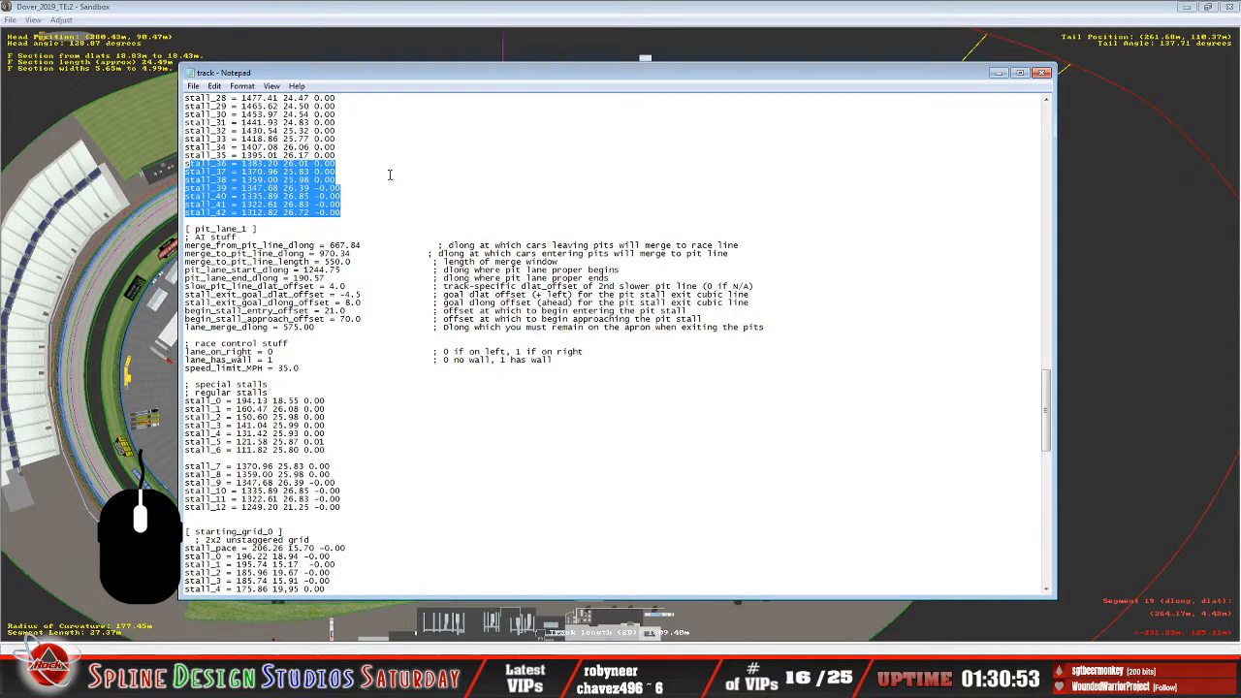
Switch to Sandbox, display the extended surface types, and focus on the pit lane's end in the turn beside the grandstand.
click(411, 20)
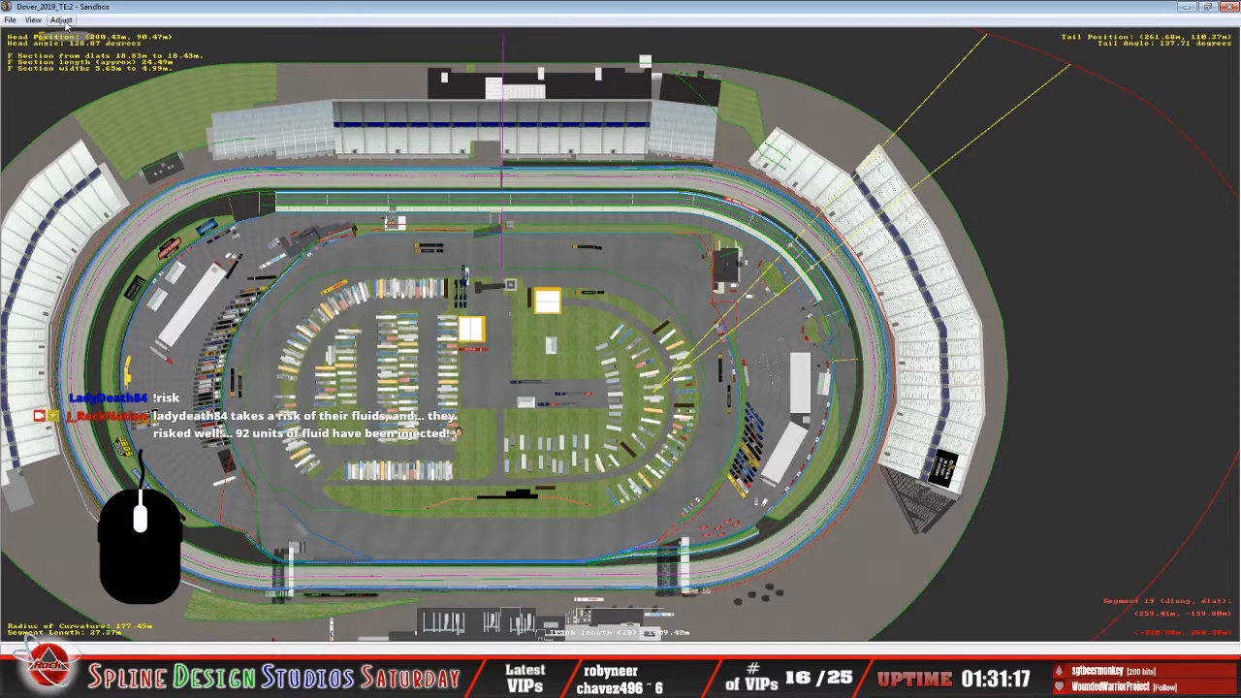
click(33, 19)
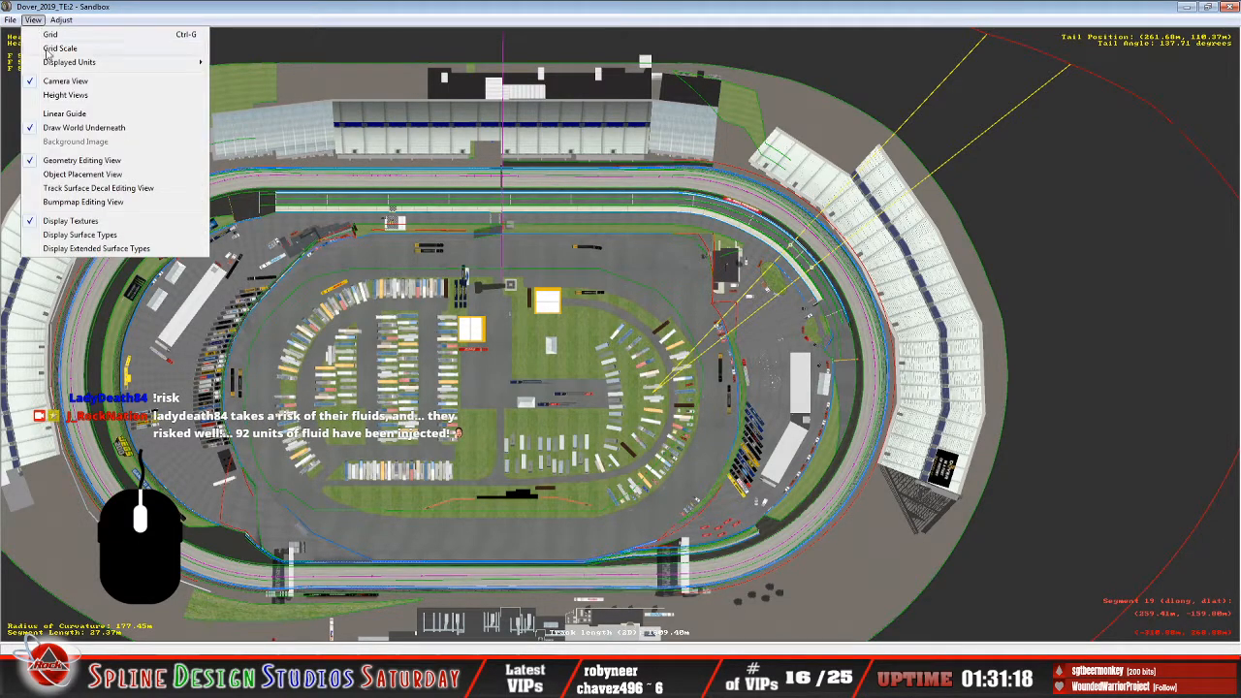
click(80, 236)
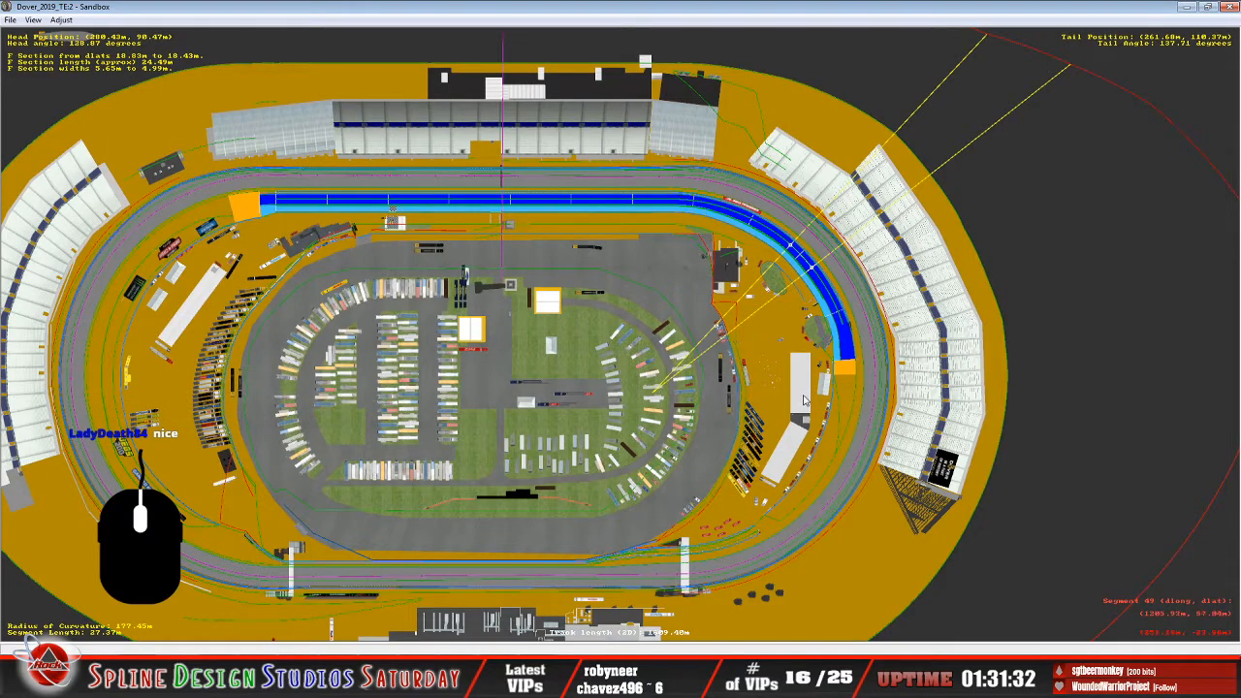
scroll(840, 405, up, 8)
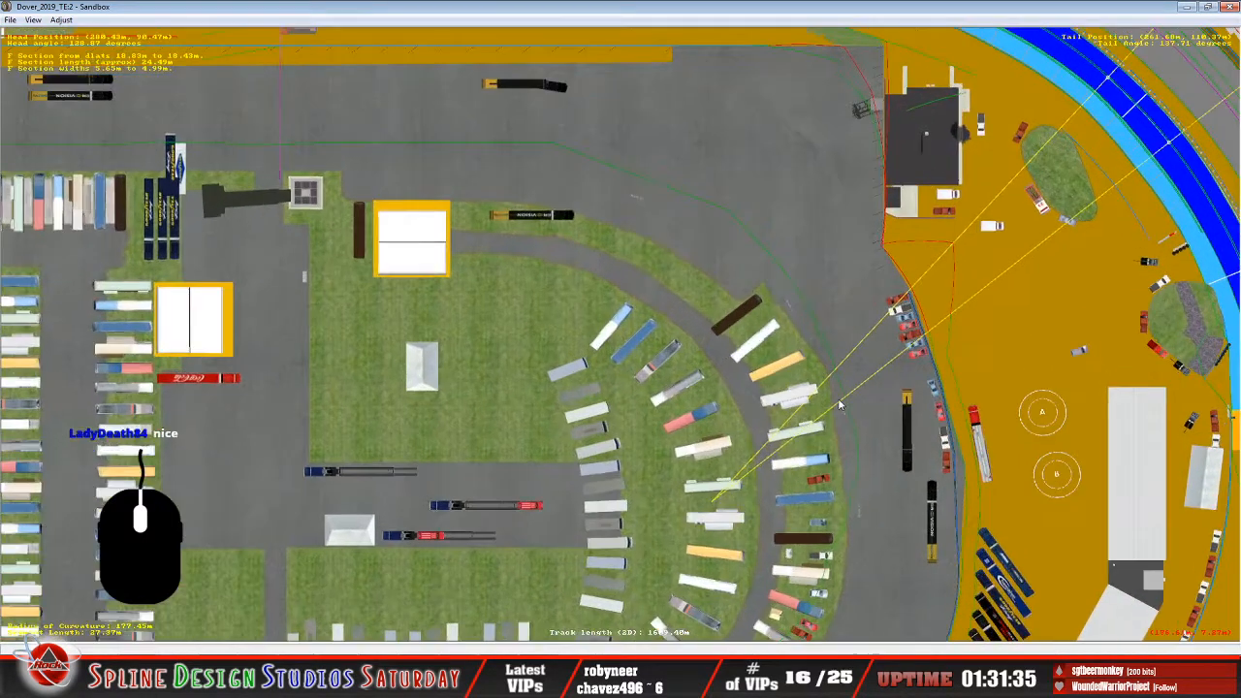
scroll(841, 406, up, 1)
right_click(1207, 490)
right_click(955, 406)
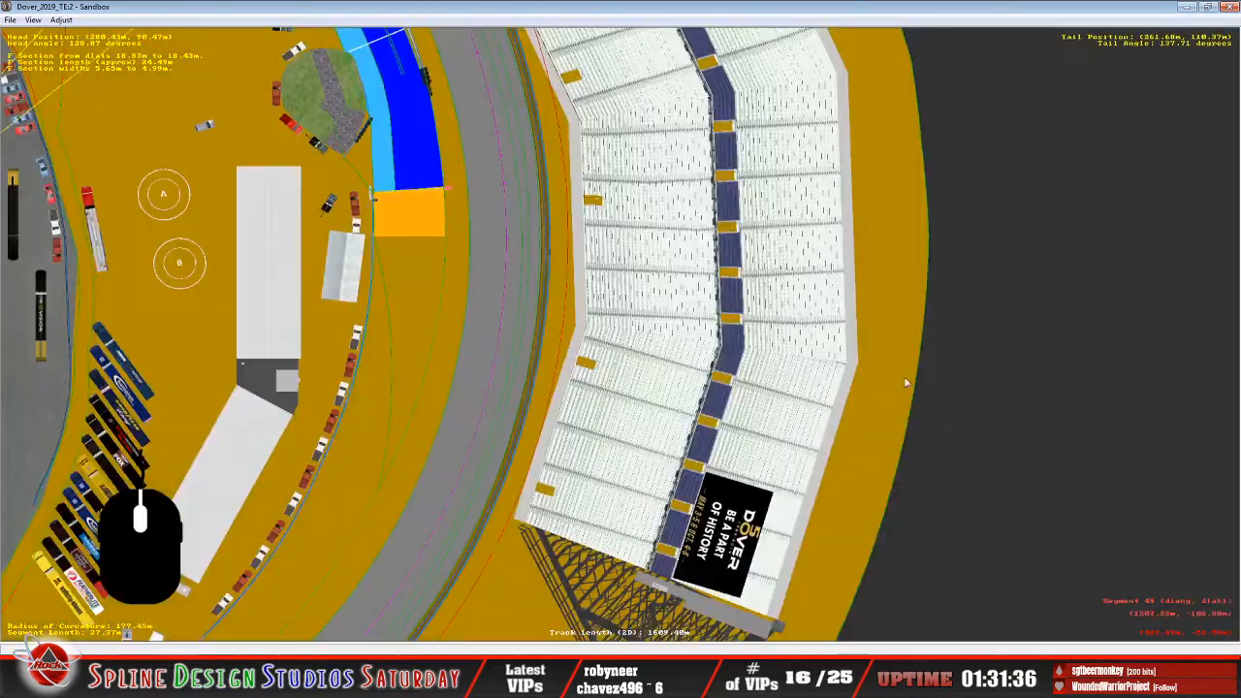
right_click(402, 129)
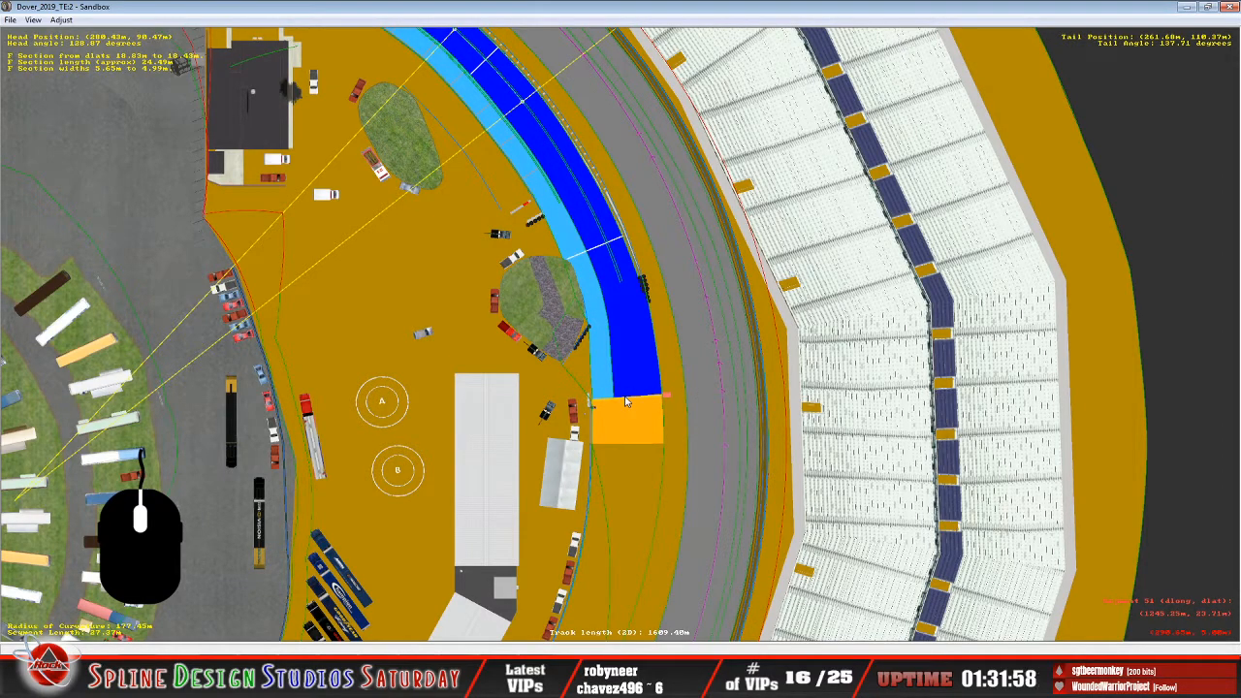
Turn on the linear guide and move it to the boundary between the blue pit lane and the orange area.
scroll(625, 401, down, 5)
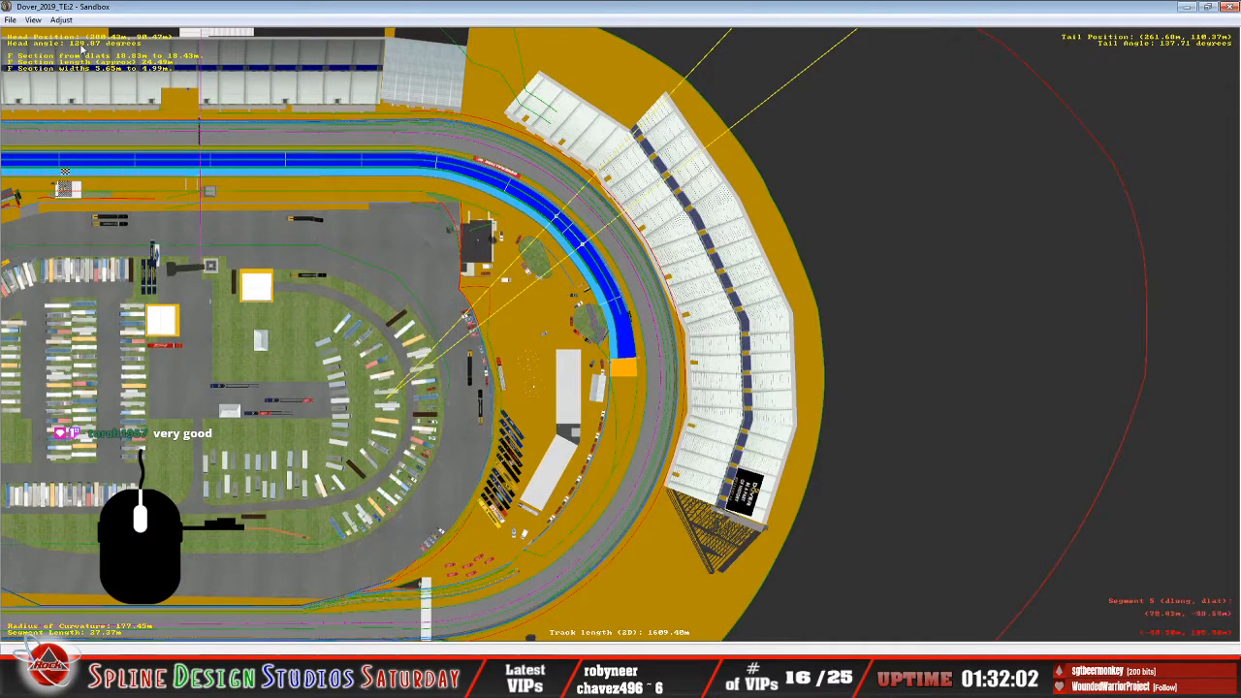
click(34, 20)
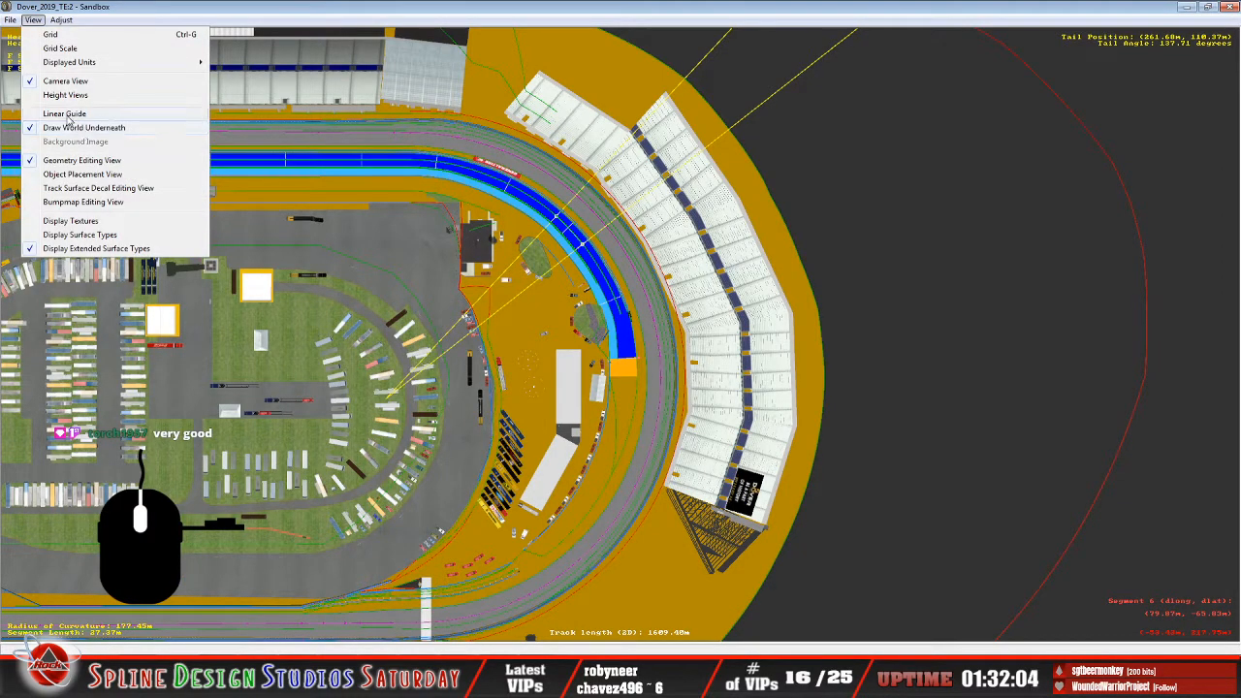
click(68, 116)
drag(163, 368, 603, 369)
scroll(603, 369, up, 6)
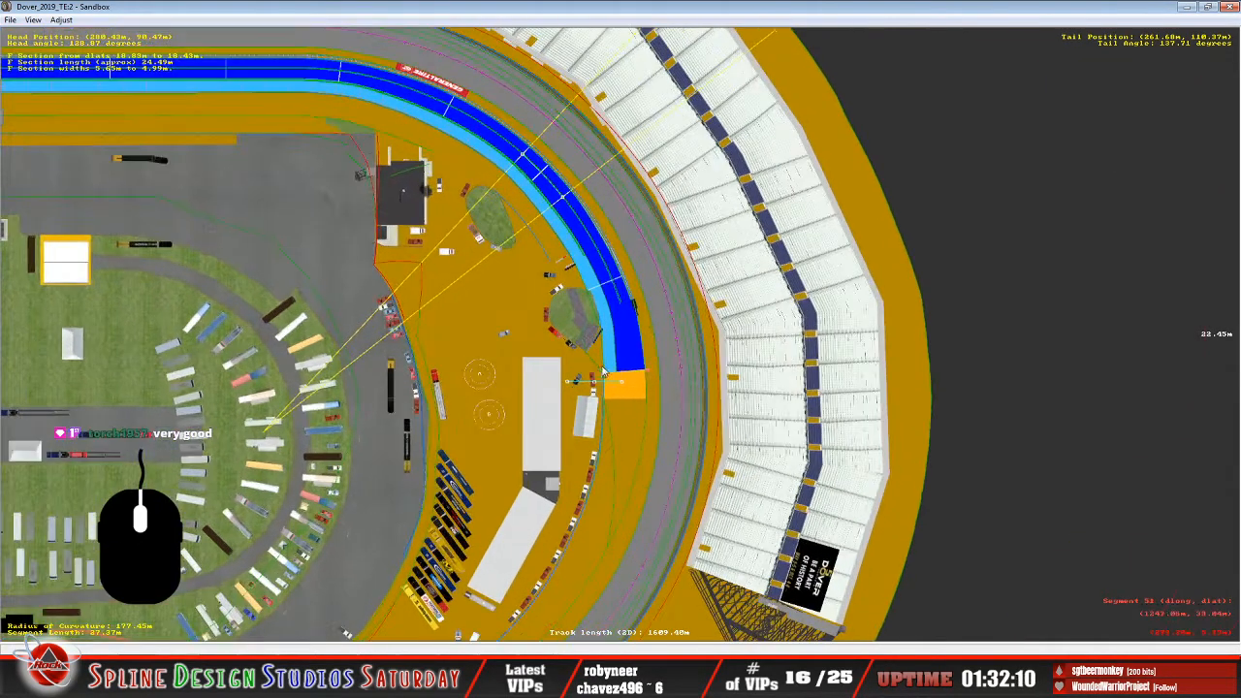
Align the linear guide along the blue-orange boundary across the full pit lane, about 18.6 m long.
scroll(598, 381, up, 8)
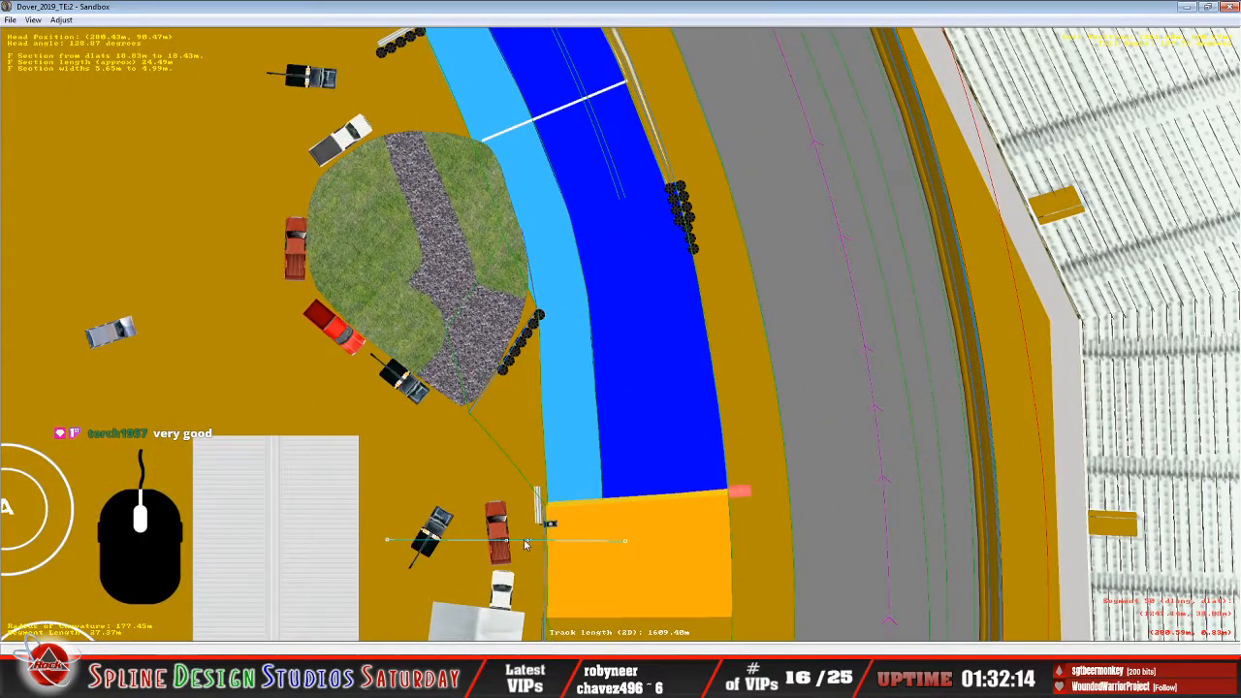
drag(511, 542, 665, 507)
drag(786, 504, 740, 492)
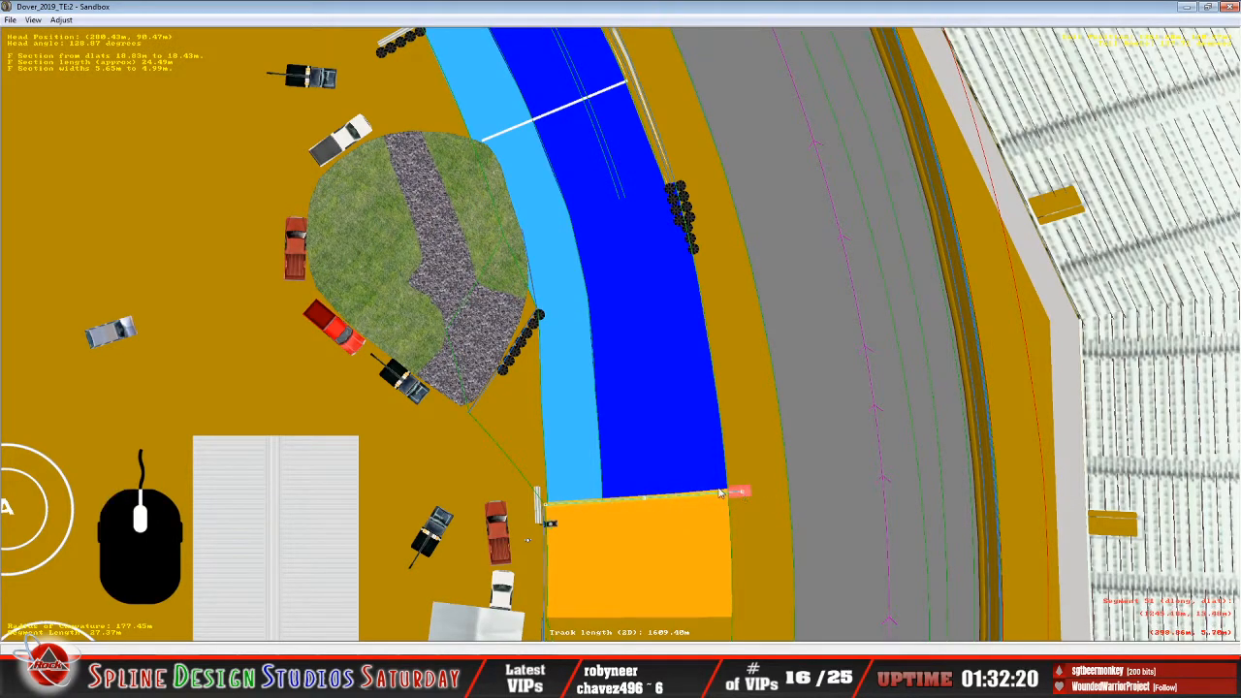
right_click(720, 493)
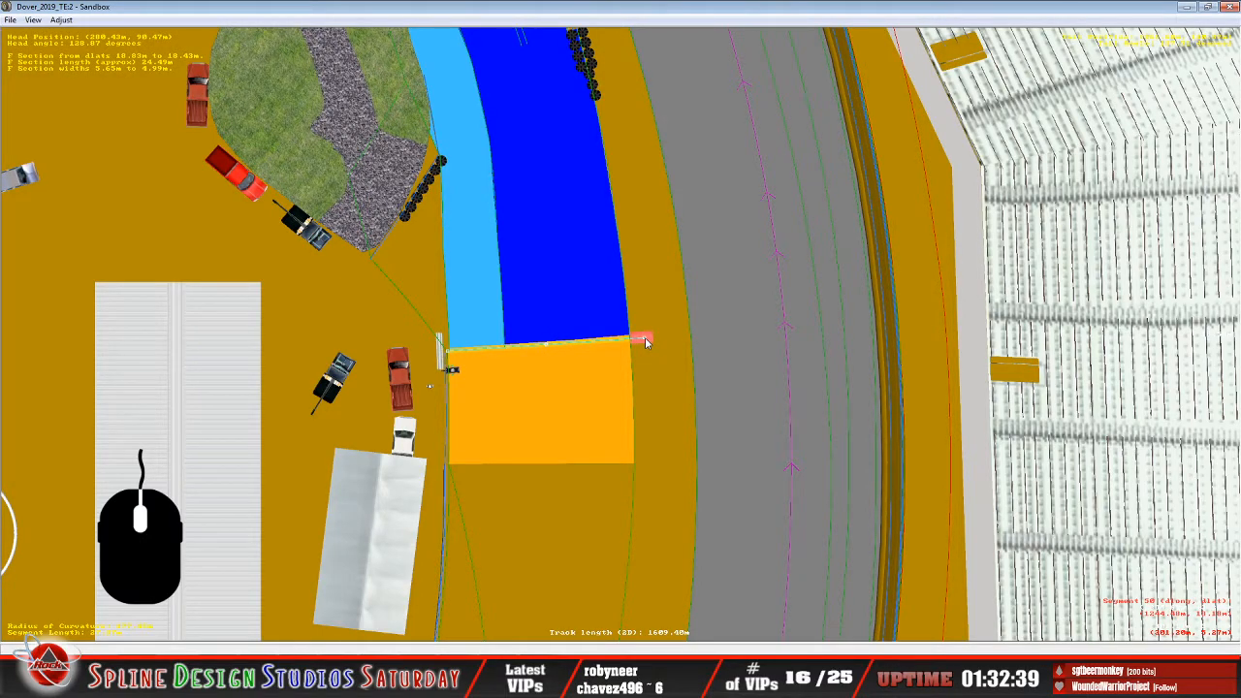
scroll(645, 337, up, 5)
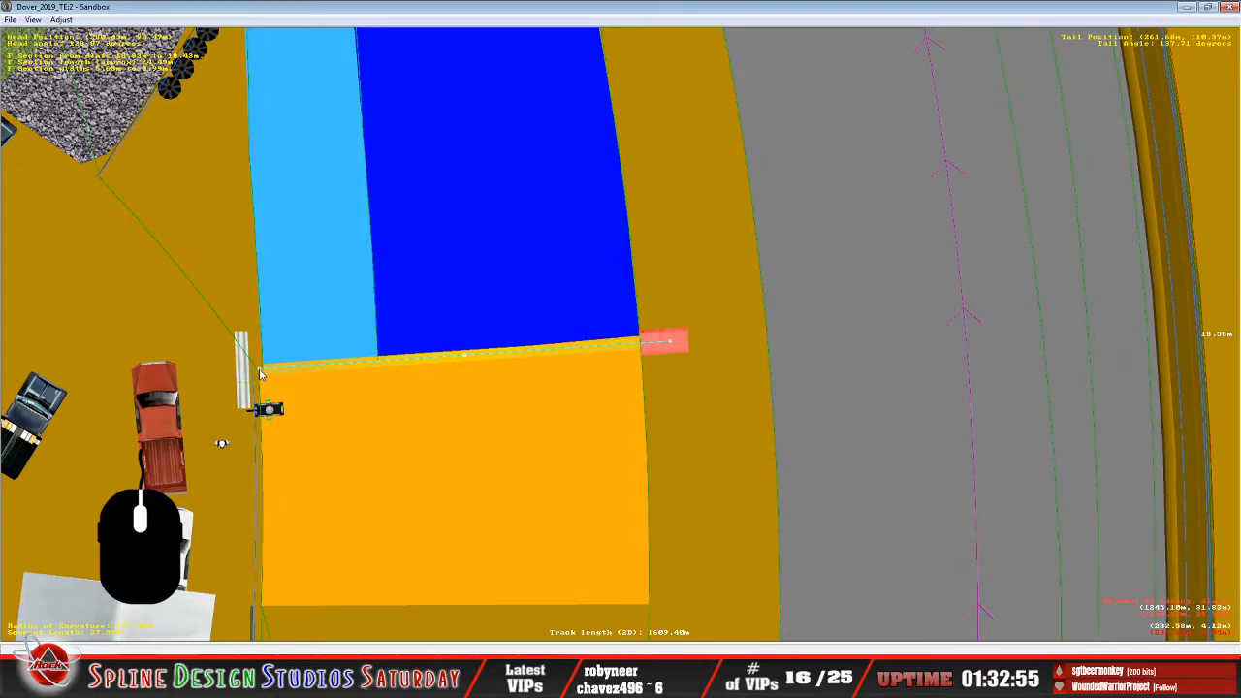
Switch to the track file in Notepad, review the pit_lane_1 settings, and return to Sandbox.
click(570, 674)
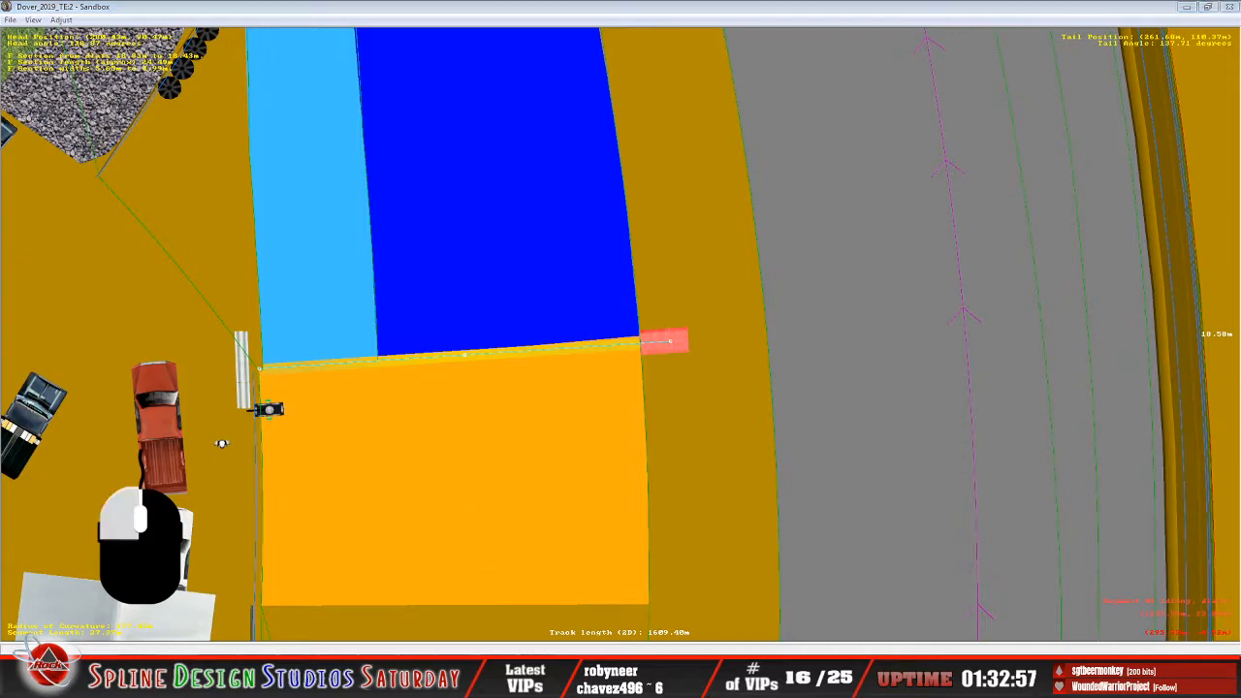
click(527, 639)
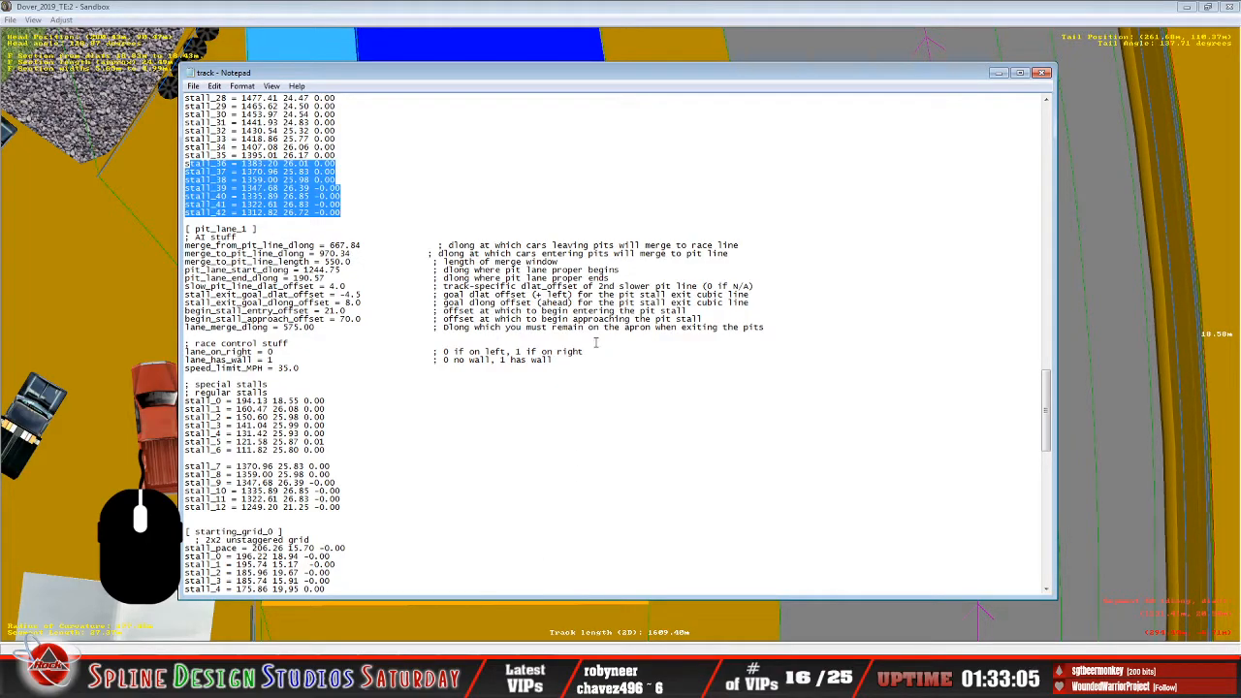
click(463, 396)
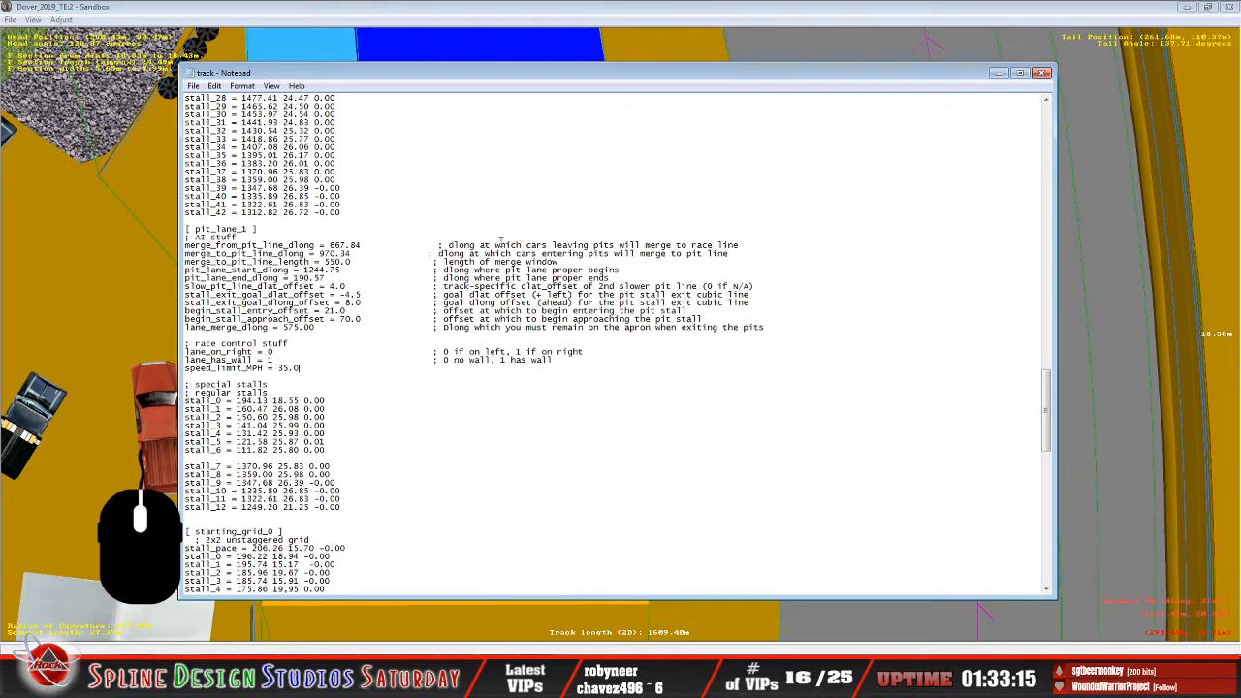
click(583, 13)
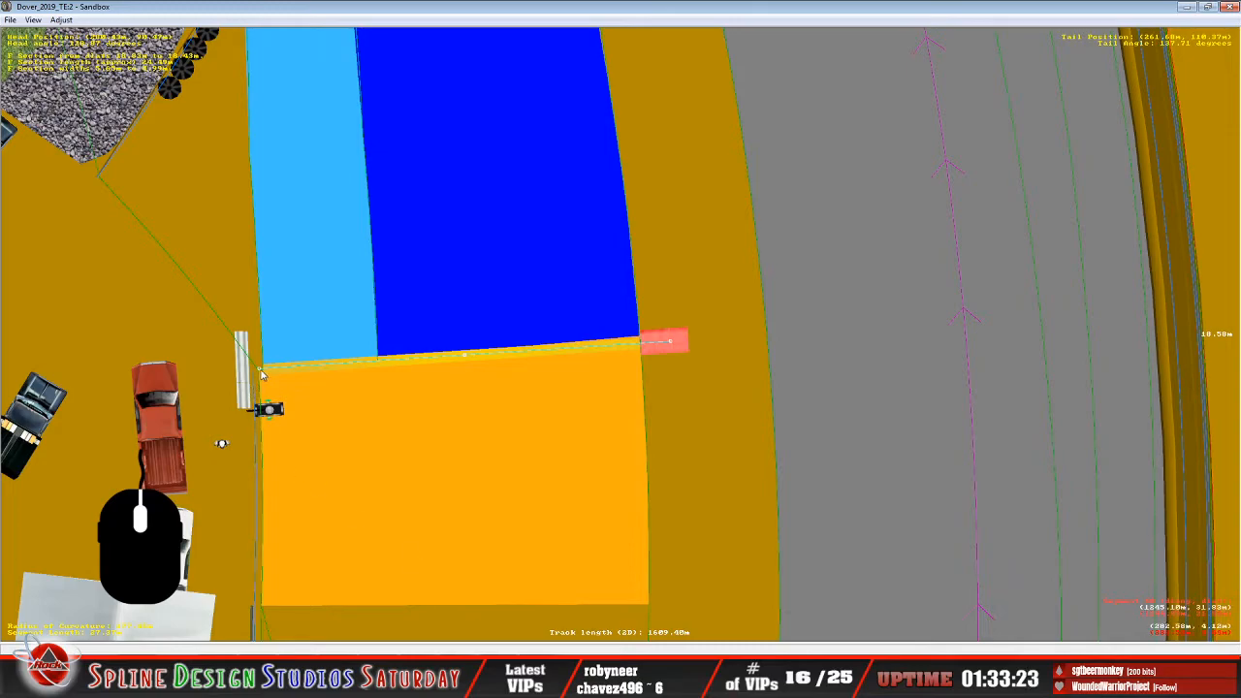
Shorten the linear guide to about 6.05 m across the light-blue strip, and turn it lengthwise along the pit lane.
click(221, 443)
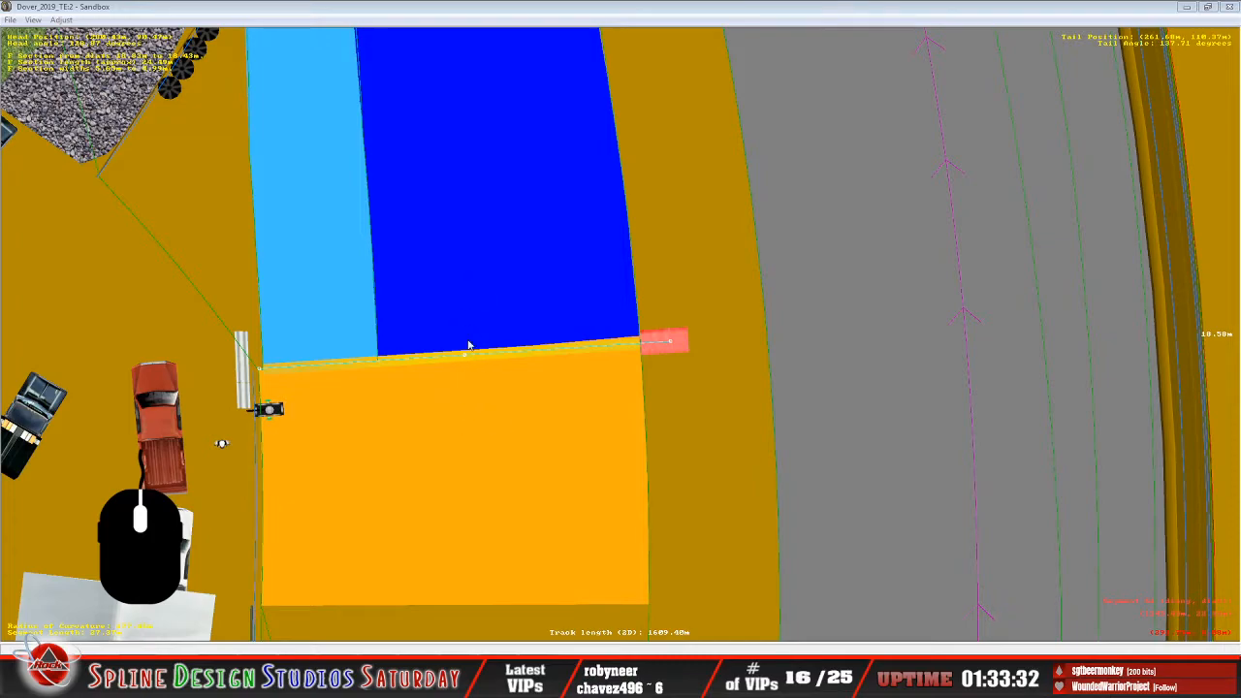
click(665, 346)
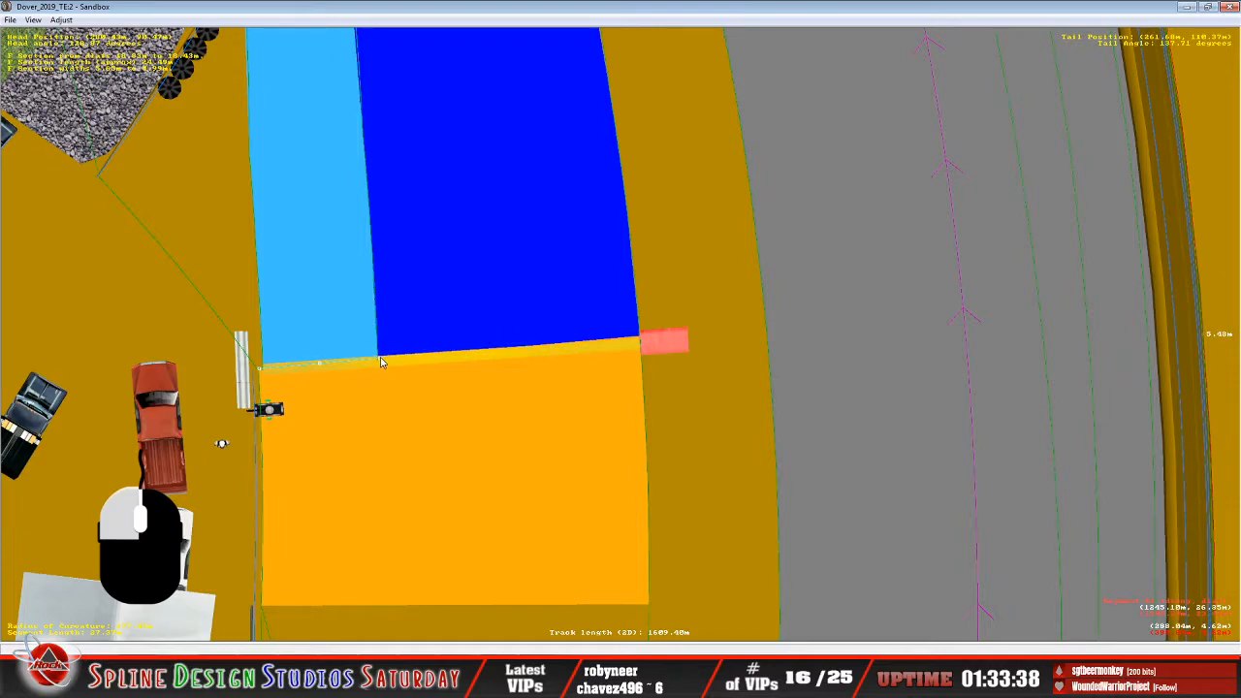
drag(390, 366, 391, 369)
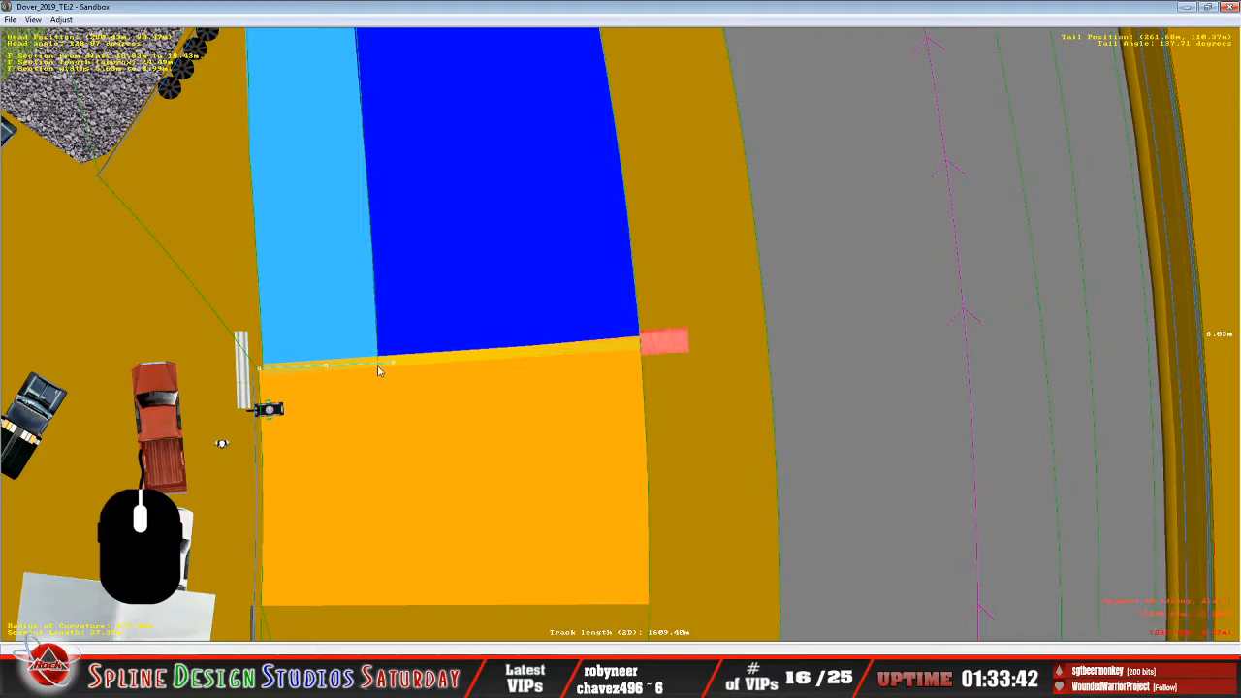
drag(340, 333, 383, 232)
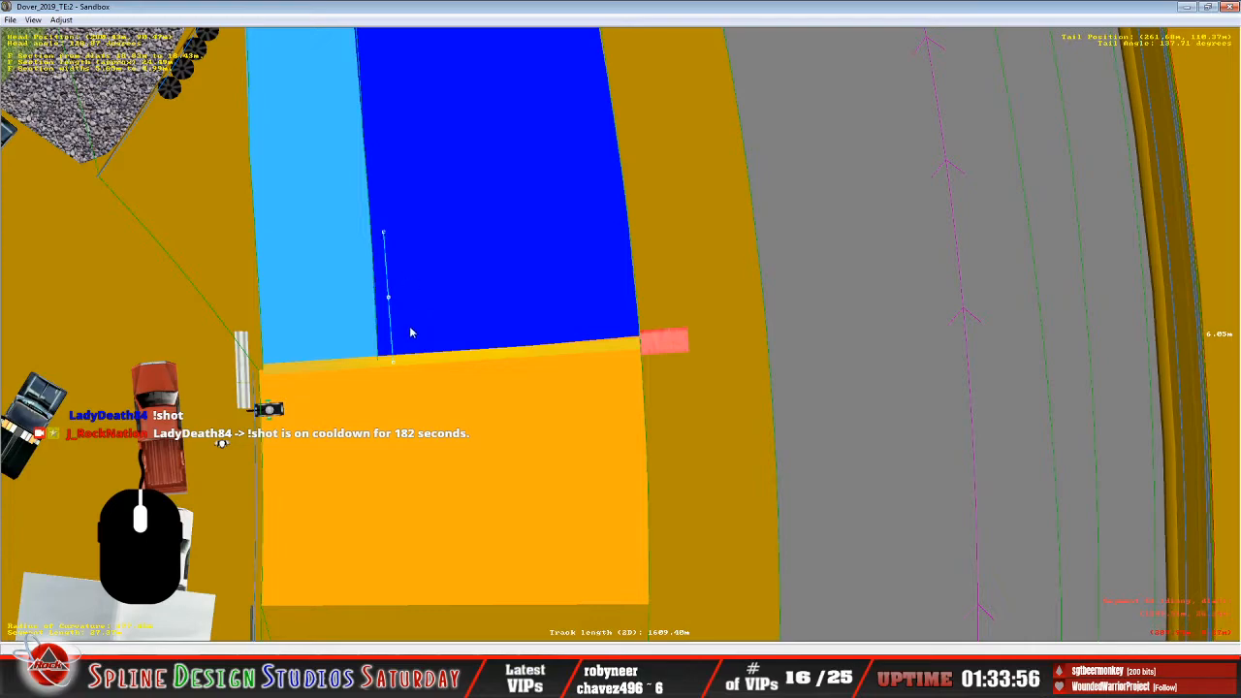
Select the track segment at the boundary and move the lengthwise guide into the dark-blue lane, with one end on the orange boundary.
click(425, 295)
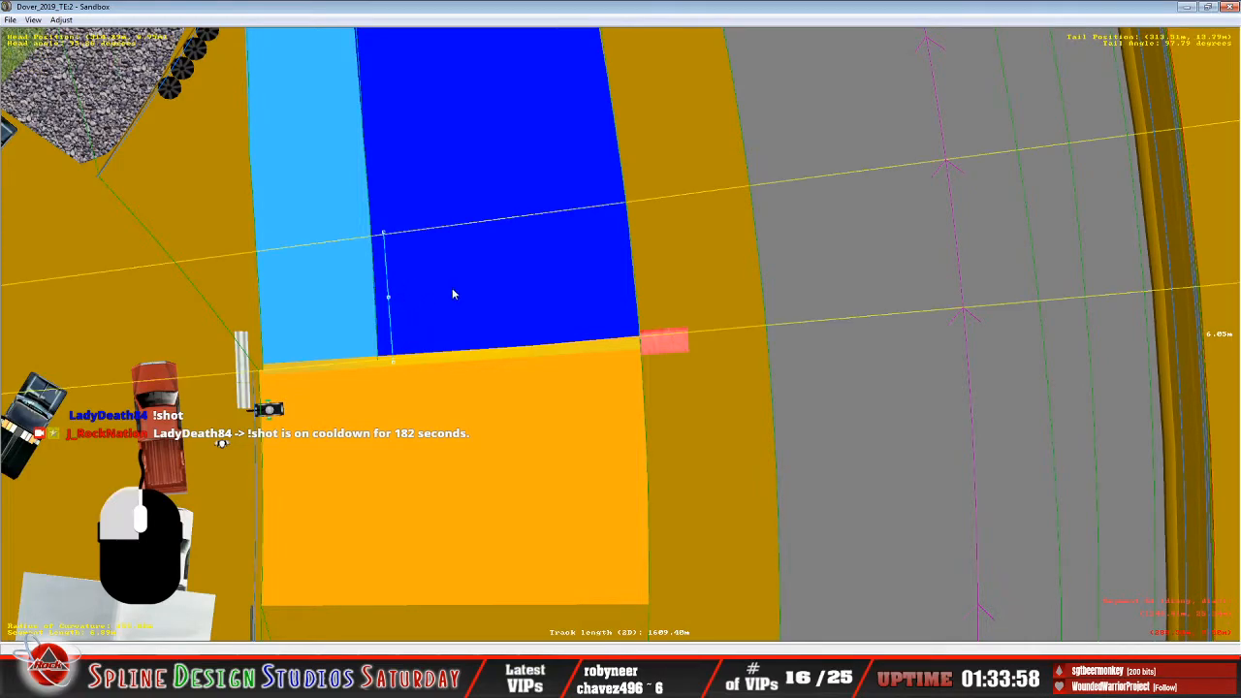
click(389, 299)
drag(389, 301, 473, 346)
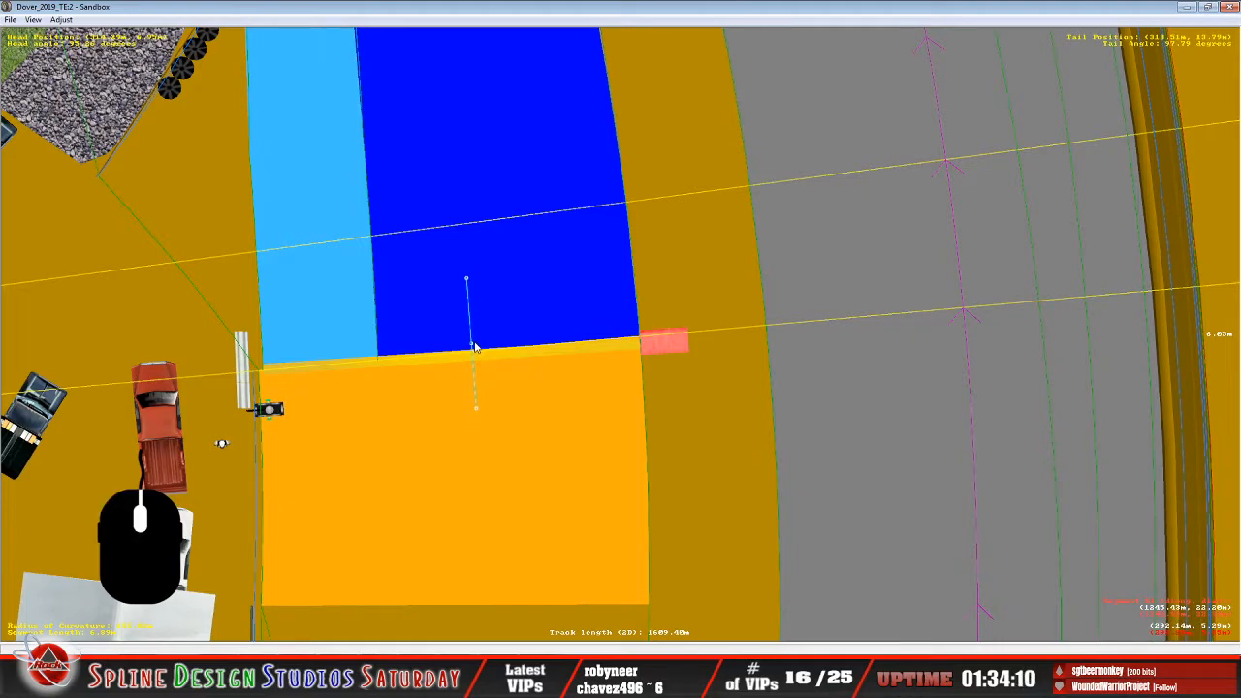
drag(472, 347, 473, 291)
drag(476, 412, 481, 294)
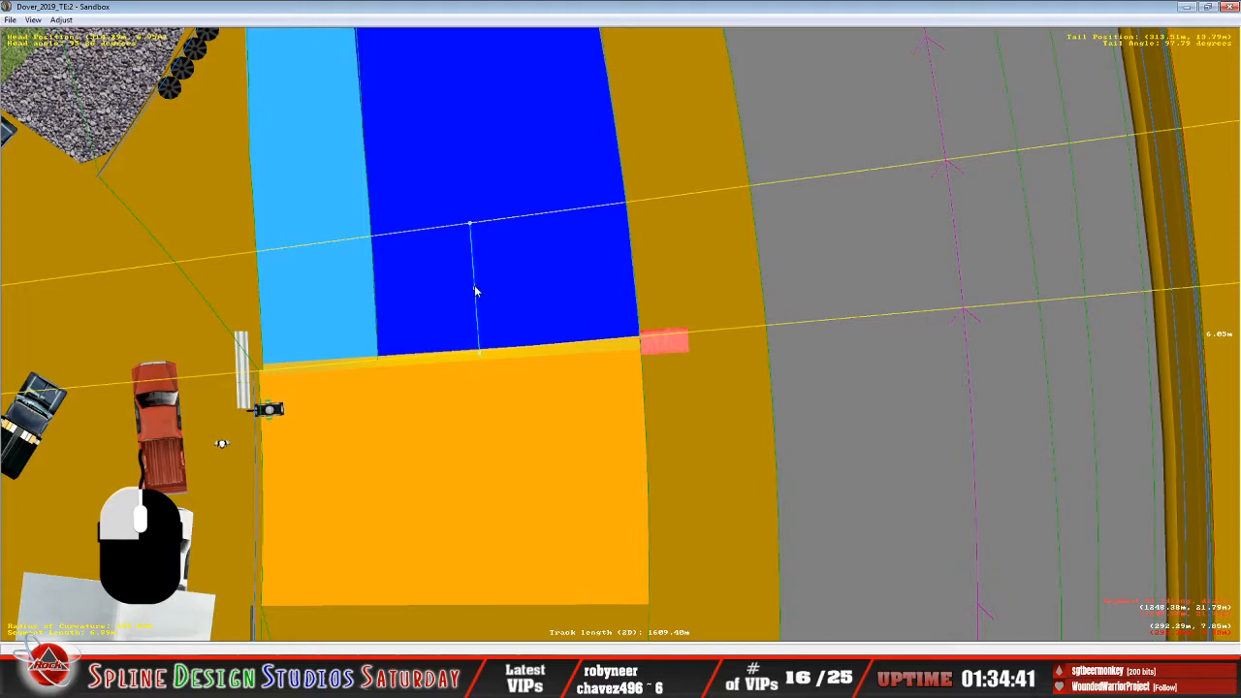
Reposition the lengthwise guide within the dark-blue lane, then shift it up the lane so it sits clear of the orange boundary.
click(475, 289)
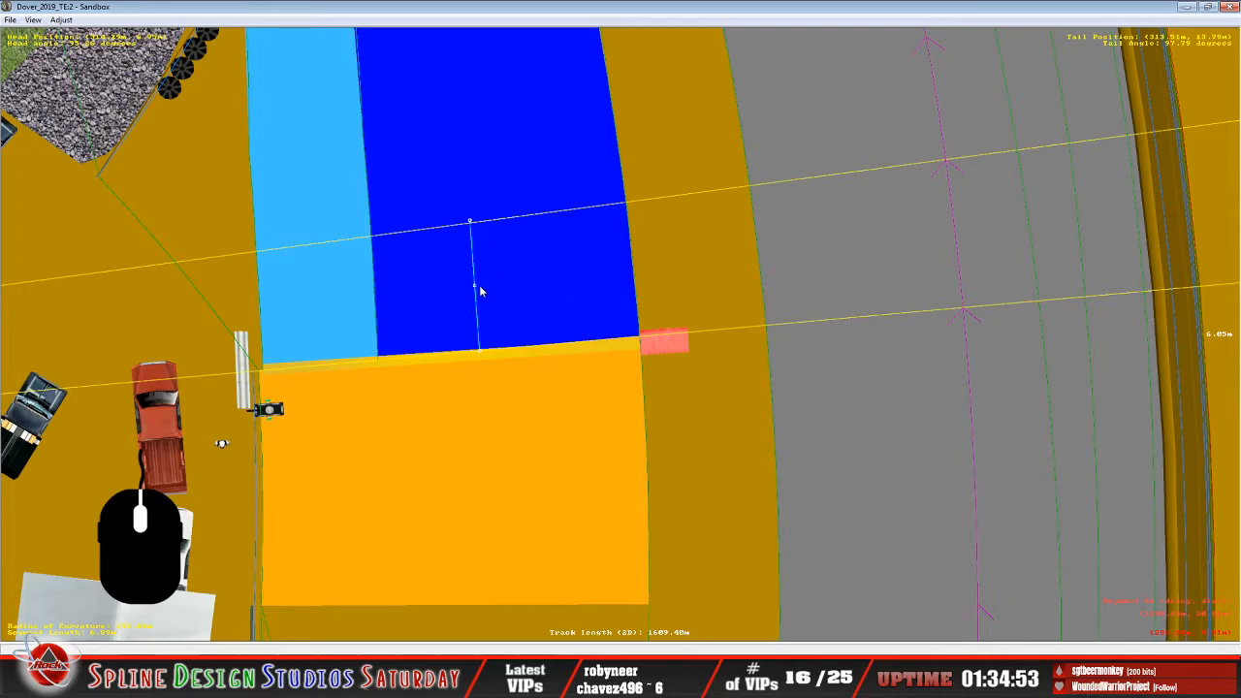
mouse_move(477, 285)
mouse_down()
mouse_move(485, 269)
mouse_move(491, 405)
mouse_move(488, 334)
mouse_move(476, 320)
mouse_move(471, 330)
mouse_move(467, 293)
mouse_up()
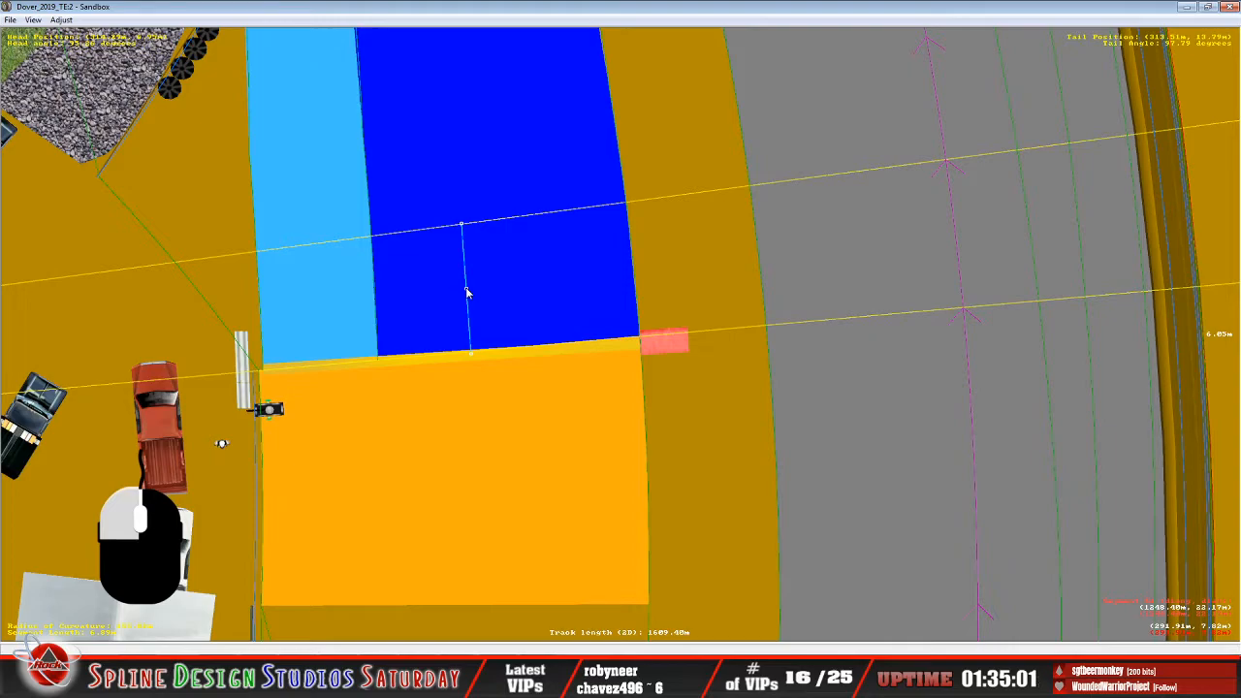
drag(467, 293, 467, 291)
drag(467, 291, 464, 253)
scroll(464, 253, down, 5)
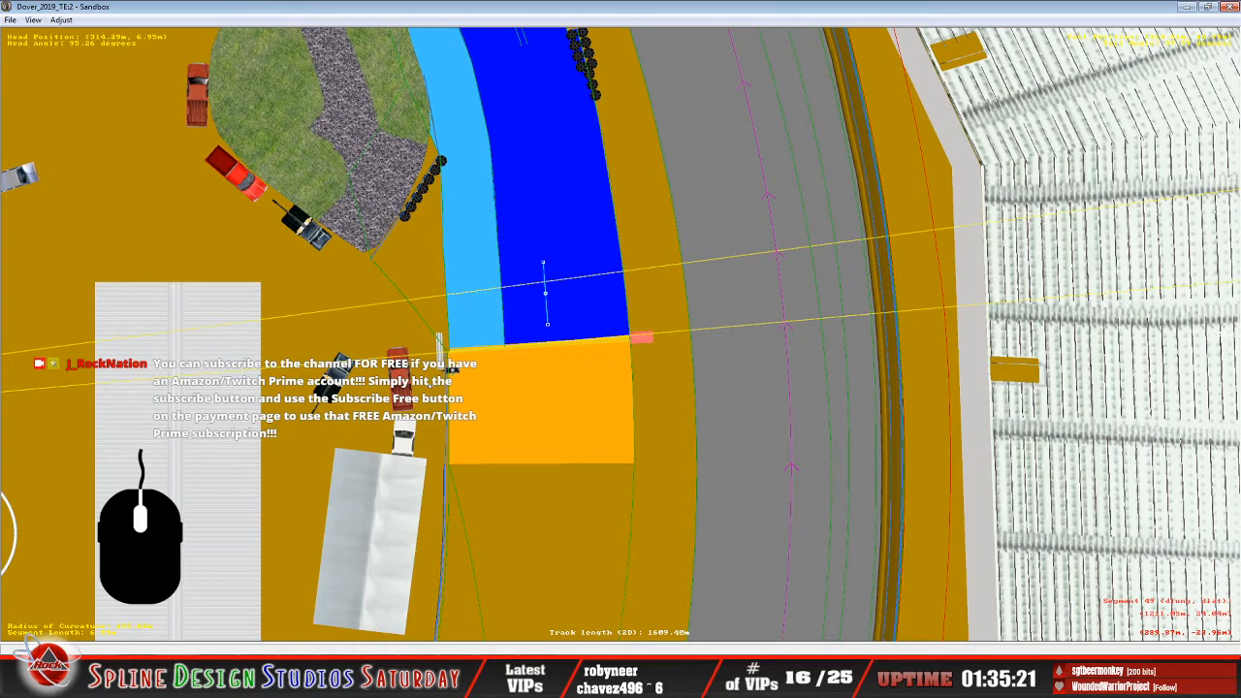
Switch to the track file in Notepad, highlight the stall_12 line under pit_lane_1, and return to Sandbox.
click(532, 646)
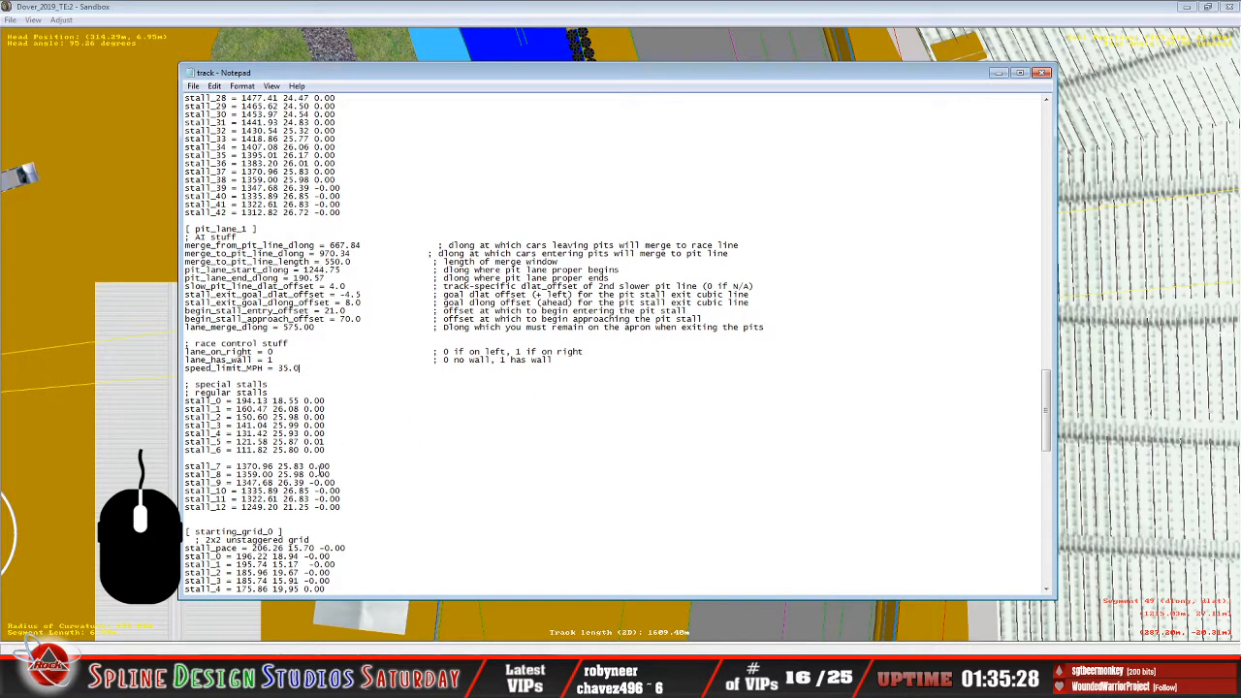
drag(187, 507, 343, 511)
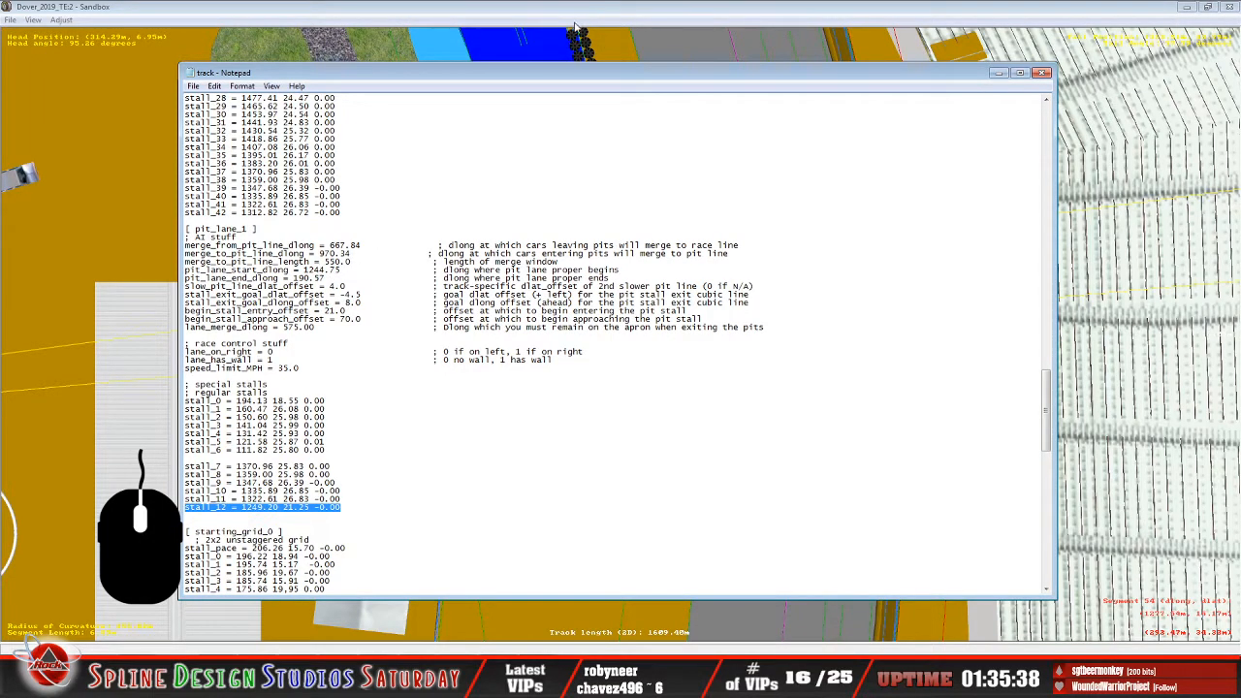
click(573, 17)
Move the lengthwise guide into the light-blue strip and align its near end with the orange boundary.
drag(546, 296, 473, 330)
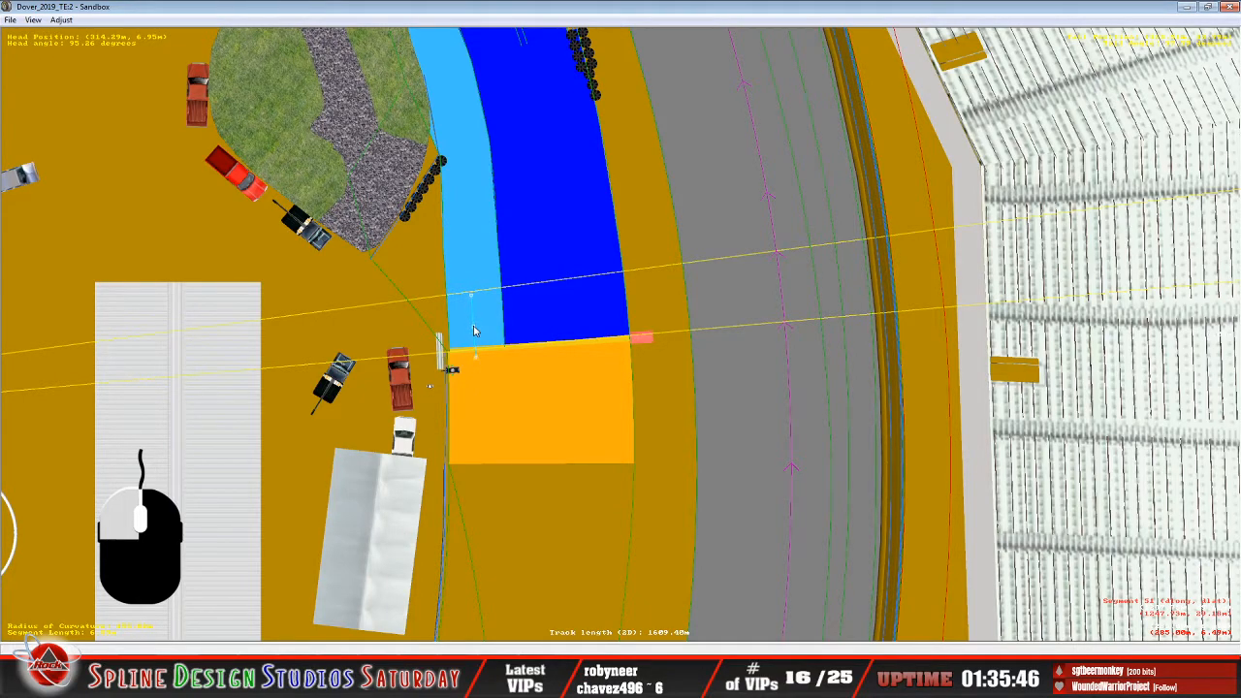
scroll(474, 331, up, 3)
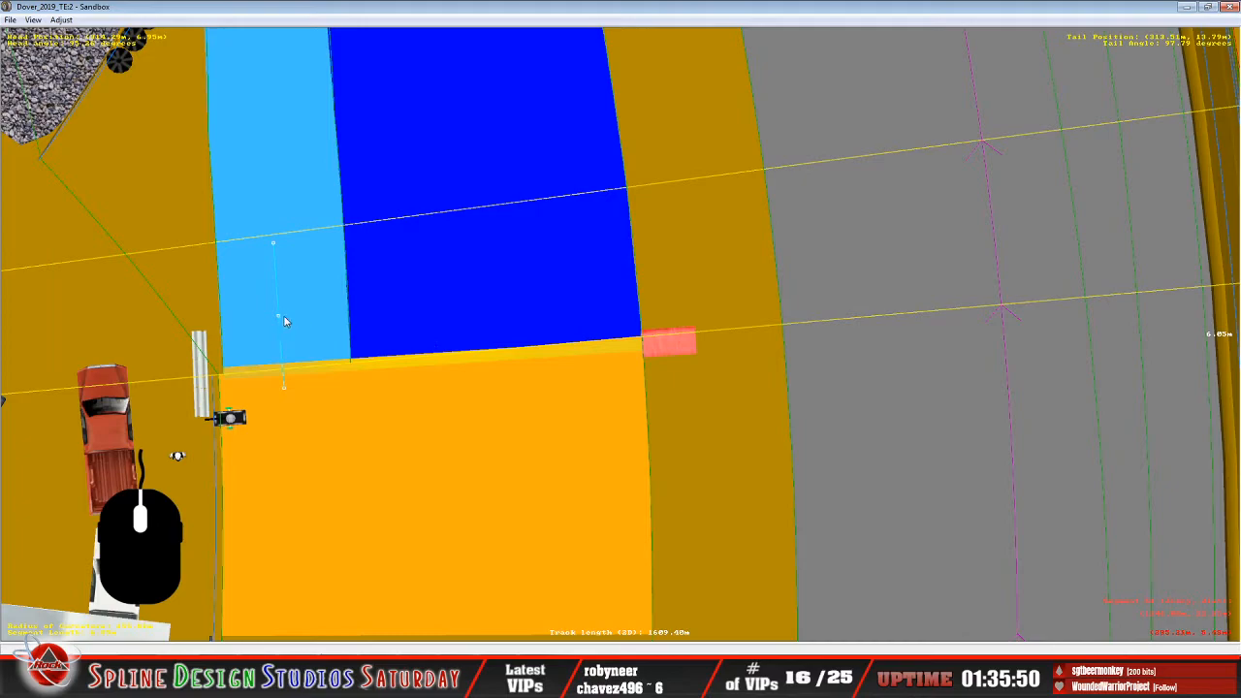
drag(279, 320, 276, 315)
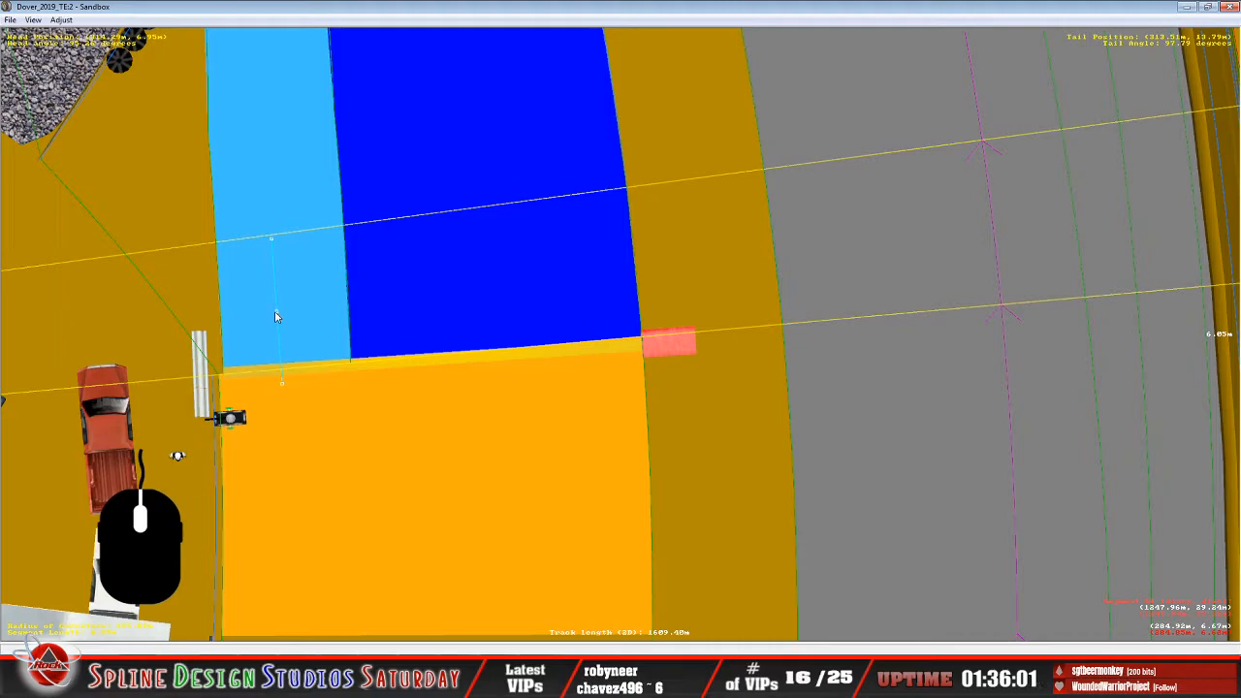
drag(278, 317, 271, 288)
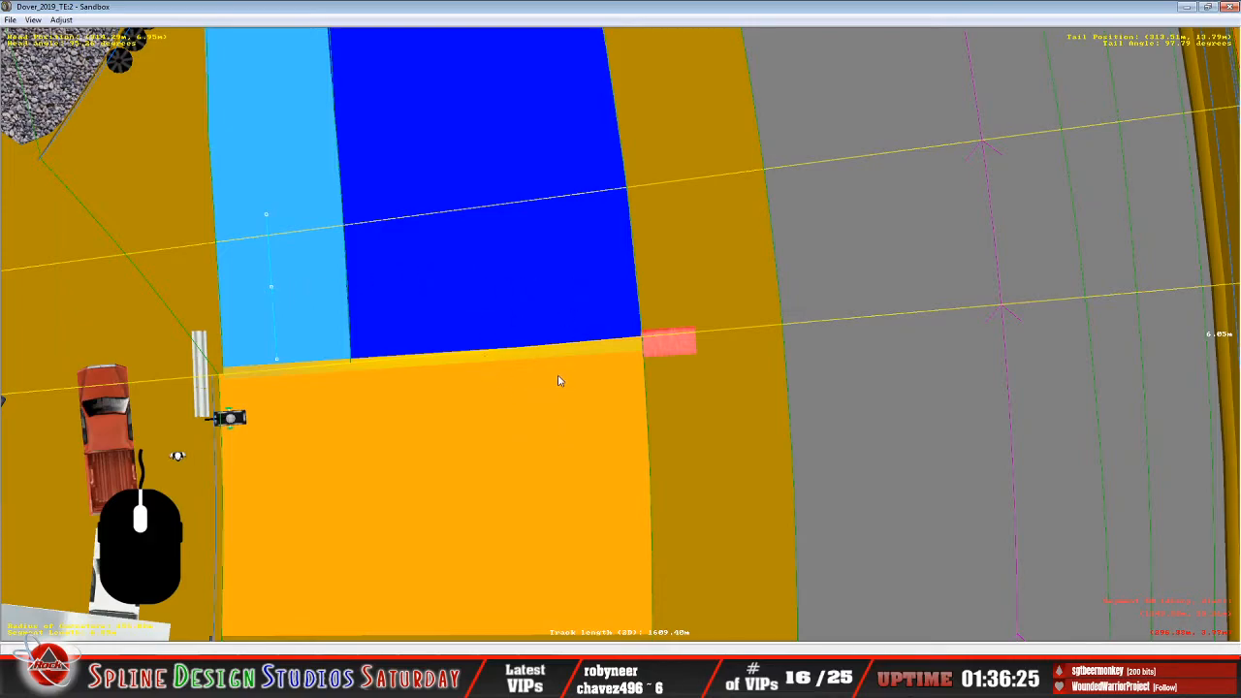
Carry the guide along the pit lane to the dark-blue lane near its opposite end, laid lengthwise at about 6.41 m.
scroll(559, 380, down, 10)
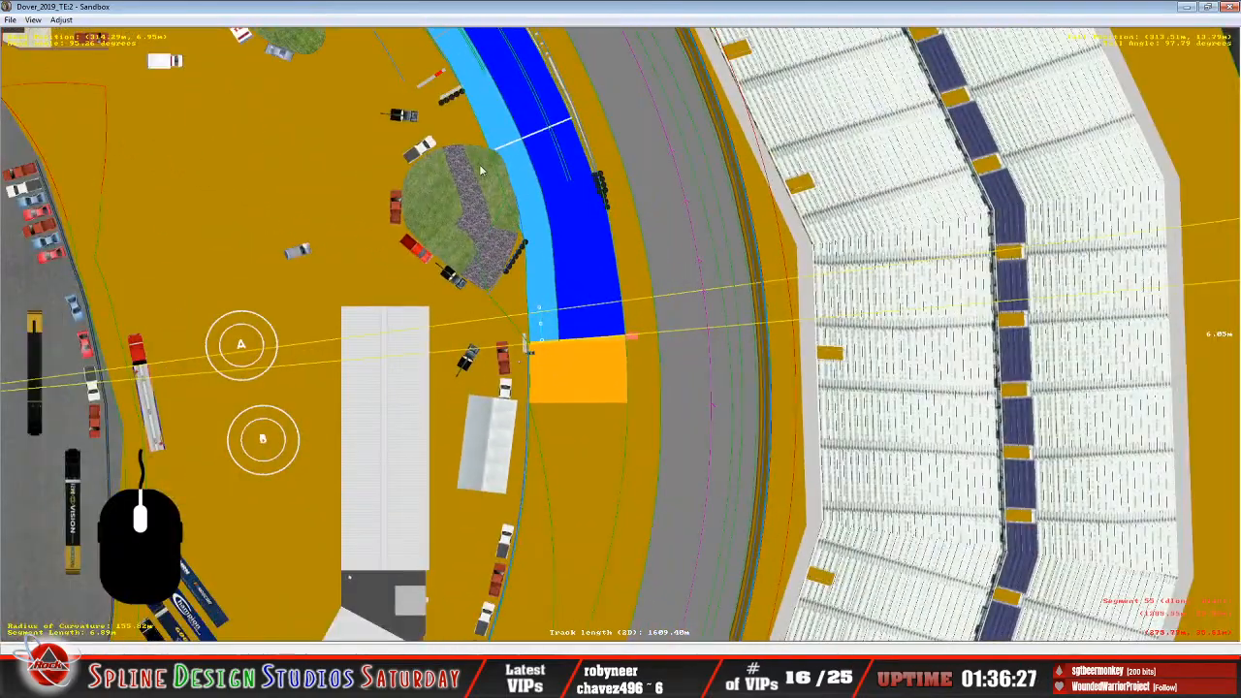
right_click(498, 77)
right_click(725, 550)
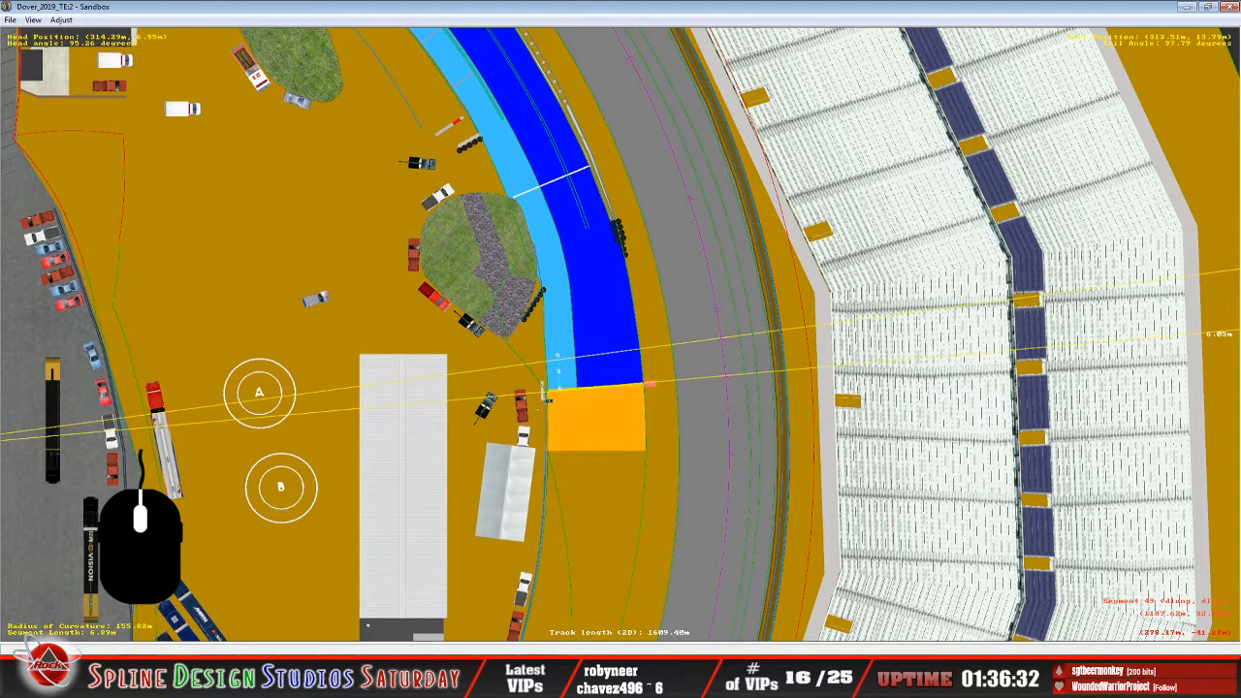
right_click(374, 217)
right_click(377, 219)
right_click(378, 216)
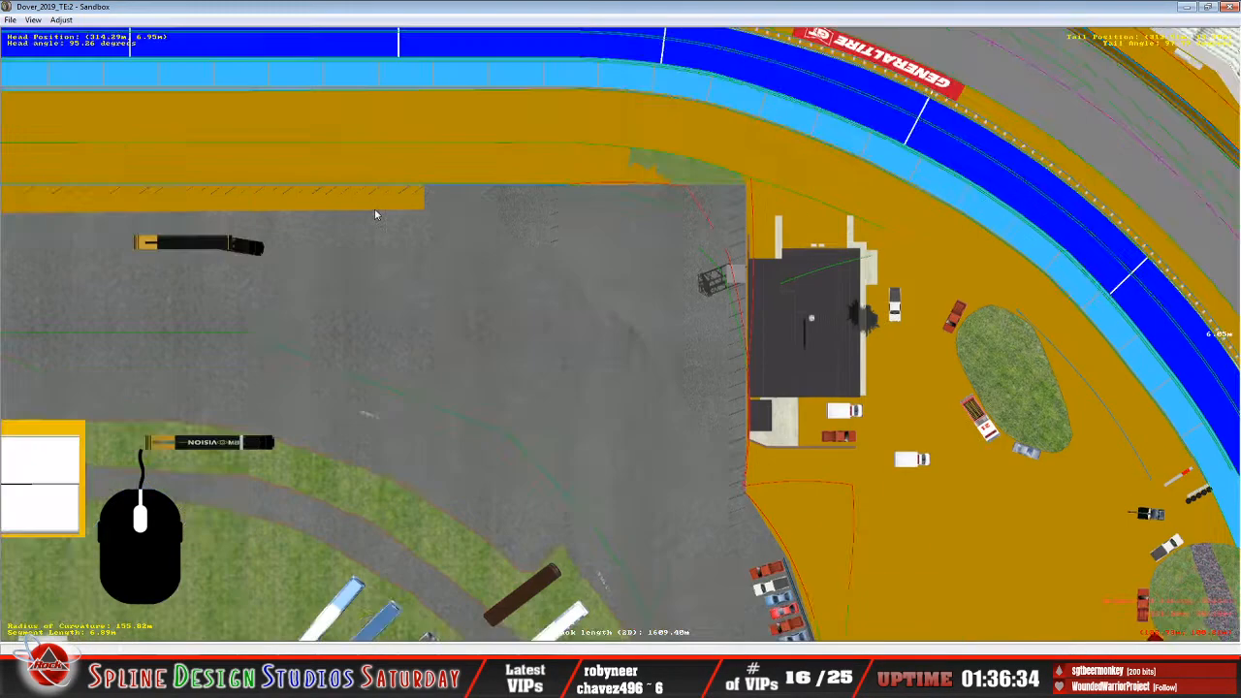
right_click(374, 211)
right_click(346, 226)
right_click(328, 243)
right_click(293, 335)
right_click(982, 419)
right_click(1024, 483)
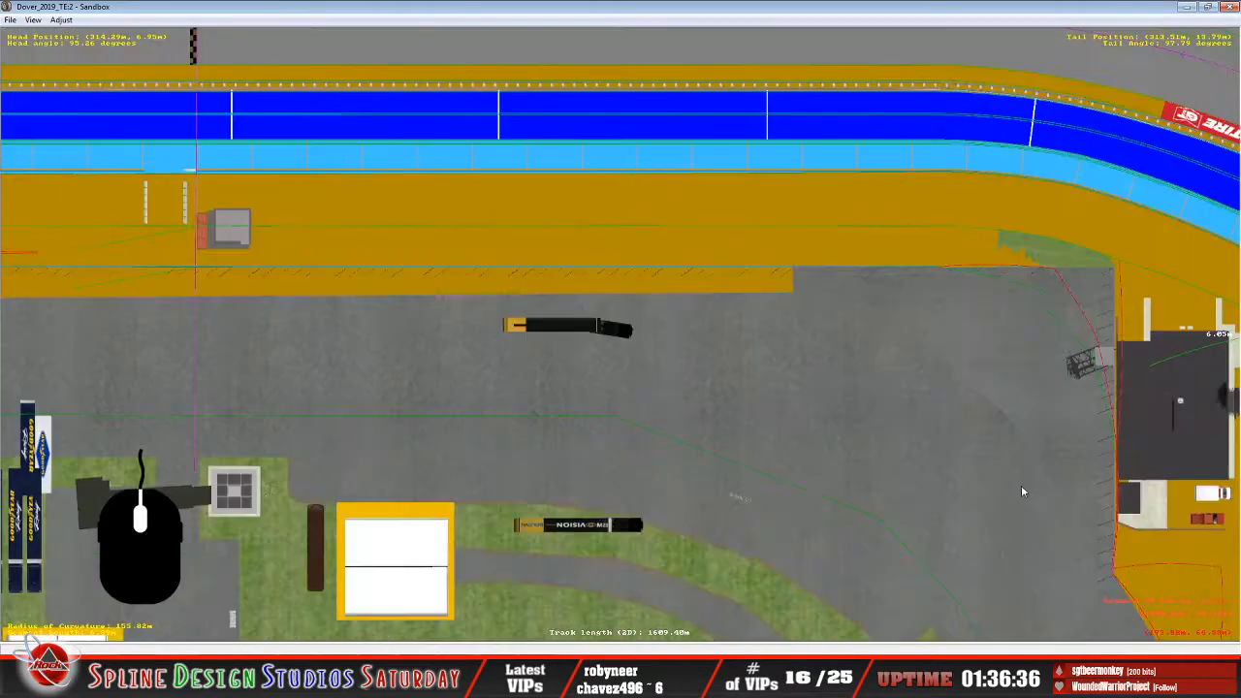
right_click(1007, 484)
right_click(1007, 480)
drag(888, 499, 205, 84)
right_click(201, 72)
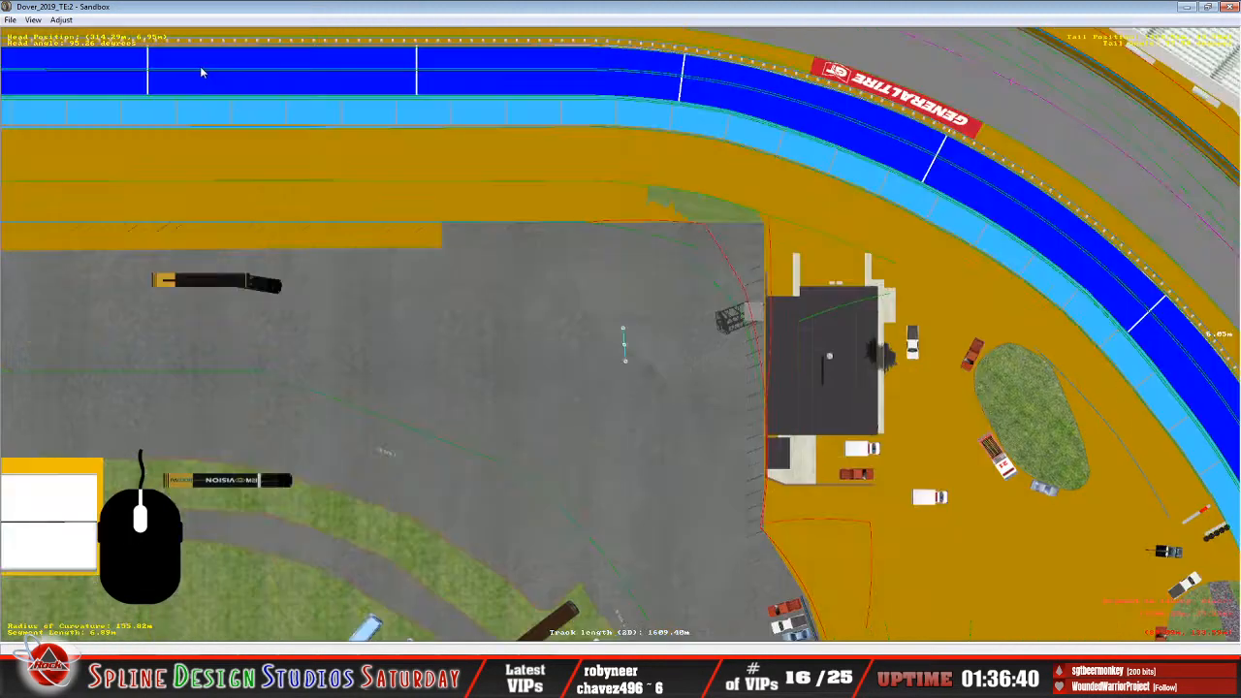
right_click(261, 166)
drag(984, 511, 111, 264)
right_click(83, 274)
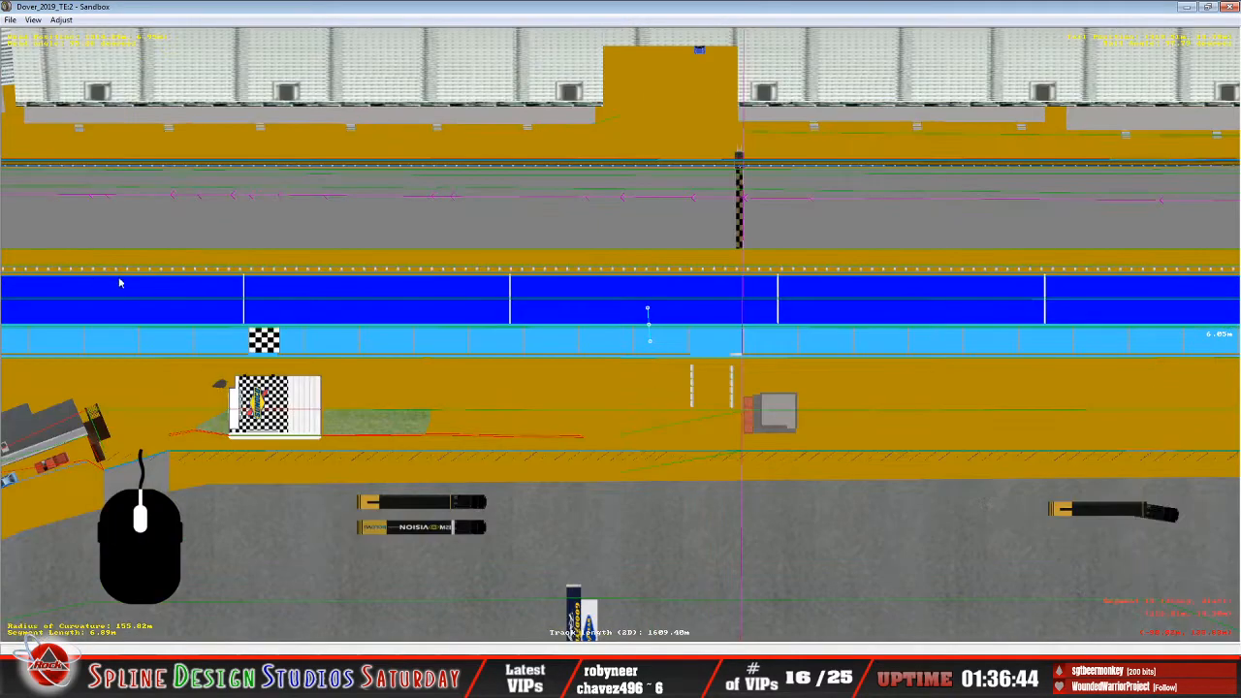
right_click(180, 298)
drag(1090, 375, 253, 357)
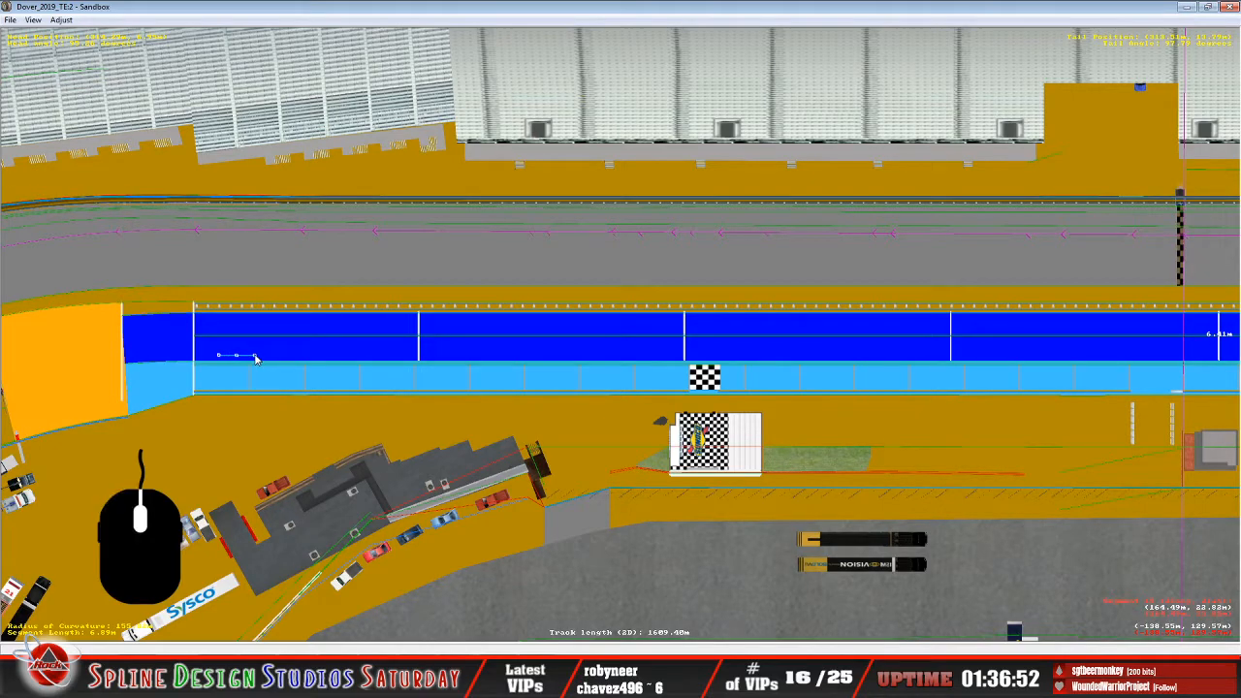
Shorten the guide to about 6.01 m and center it on the white line where the orange area meets the dark-blue lane.
scroll(251, 360, up, 1)
scroll(251, 360, up, 3)
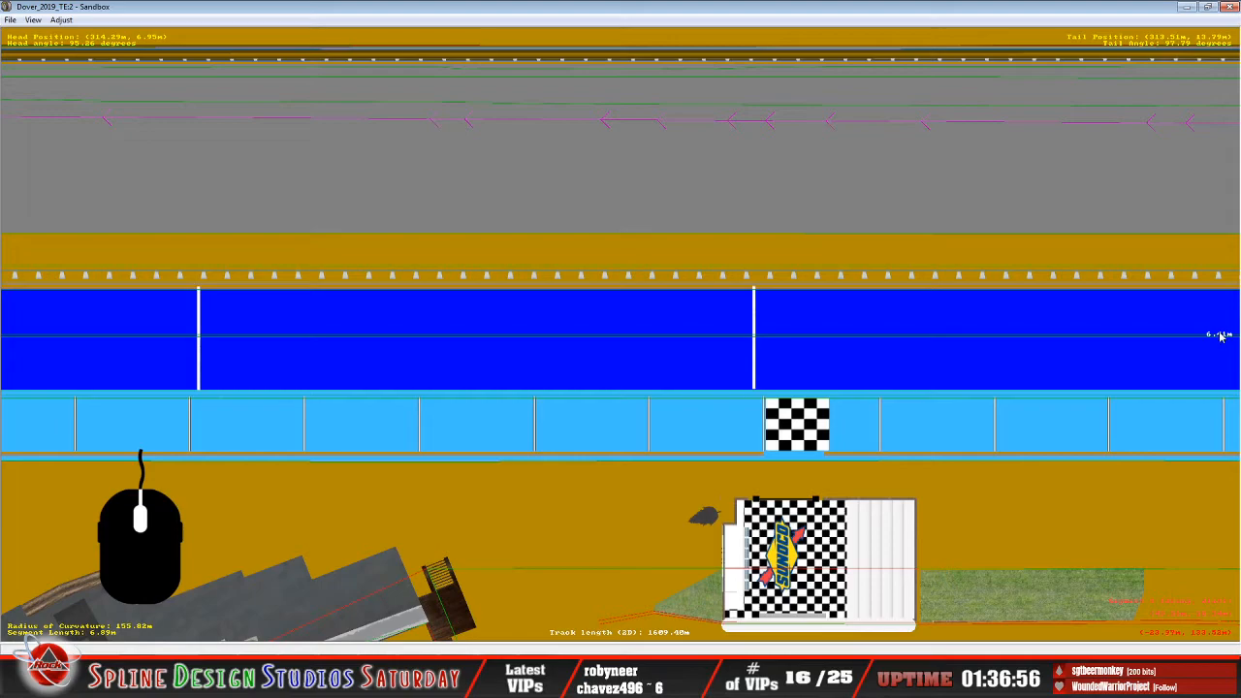
right_click(751, 335)
right_click(501, 344)
right_click(294, 355)
right_click(288, 355)
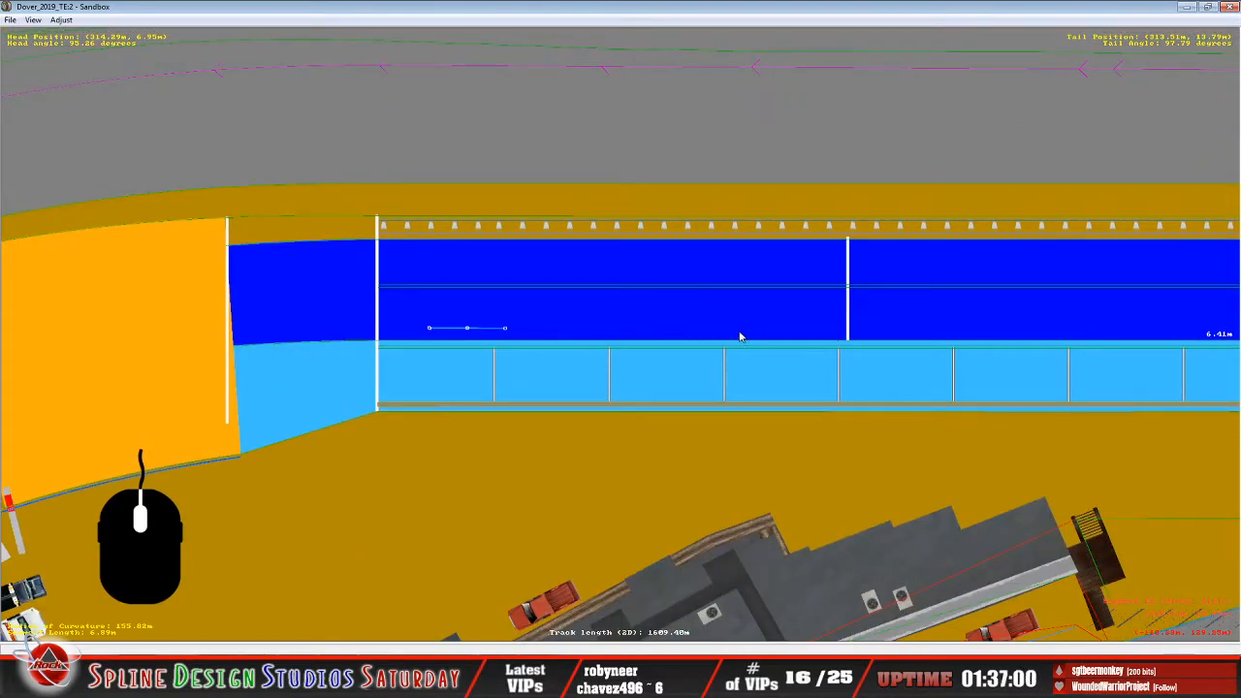
drag(504, 333, 501, 332)
drag(467, 332, 221, 423)
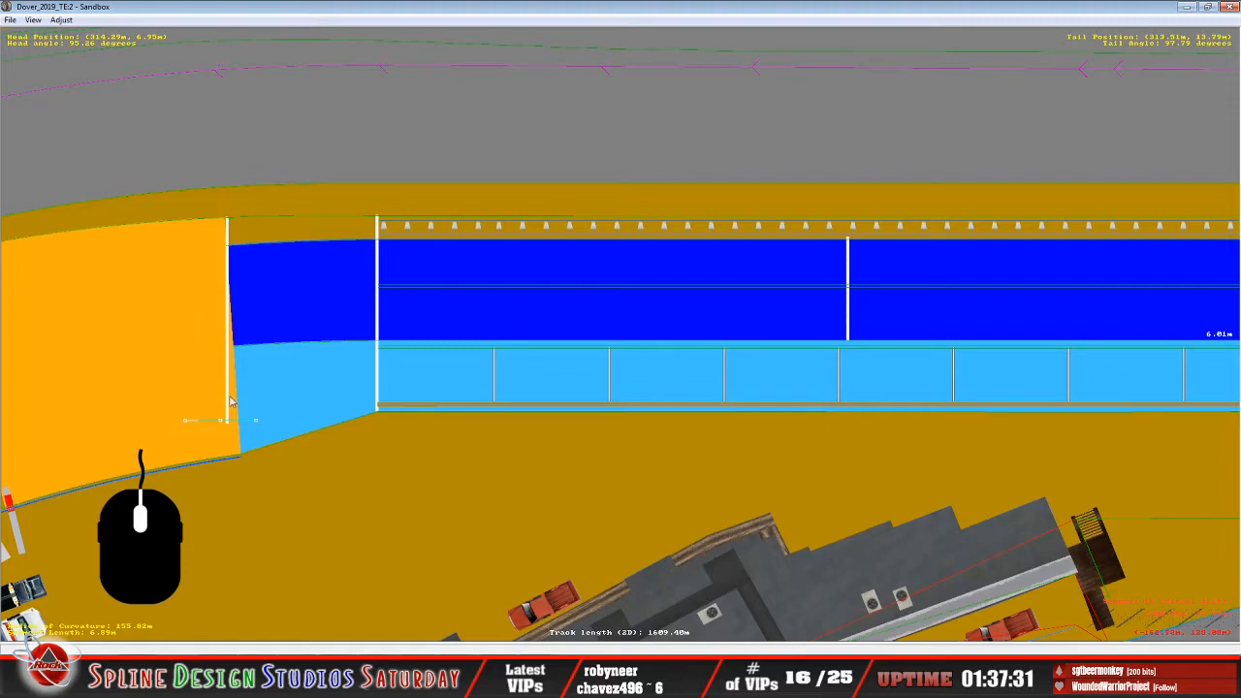
mouse_move(223, 424)
mouse_down()
mouse_move(550, 313)
mouse_move(632, 324)
mouse_move(310, 301)
mouse_move(316, 310)
mouse_move(219, 311)
mouse_up()
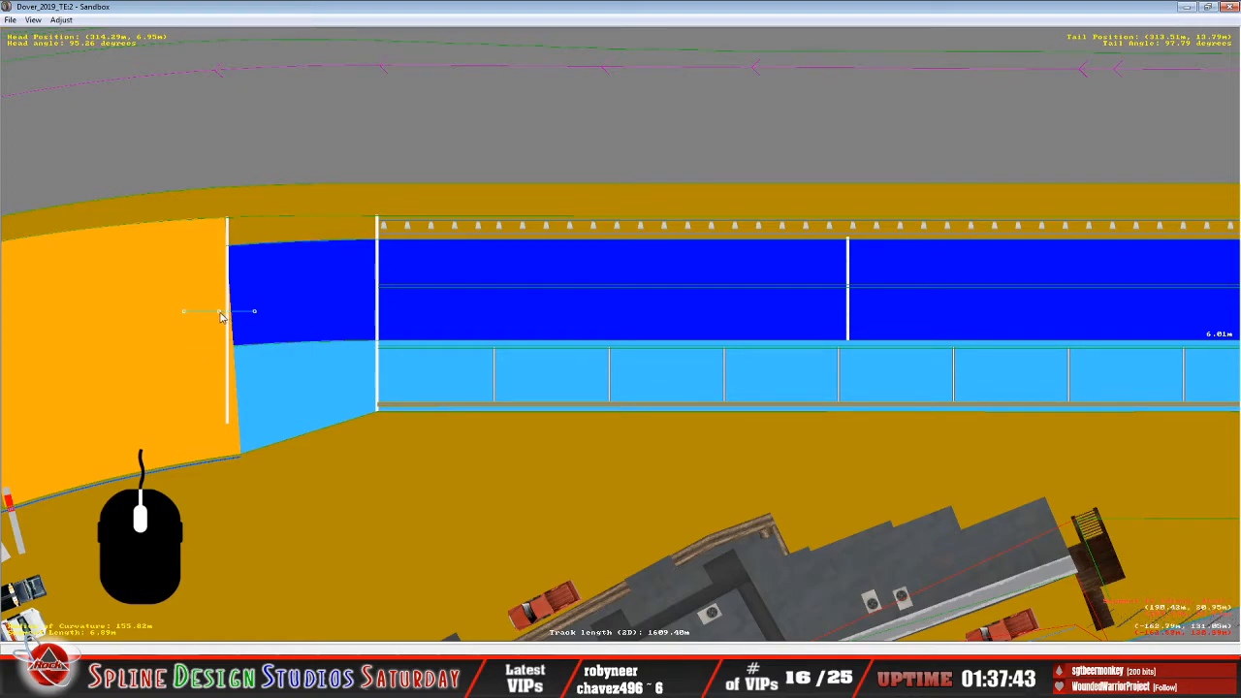
mouse_move(223, 315)
mouse_down()
mouse_move(173, 315)
mouse_move(311, 321)
mouse_move(227, 331)
mouse_up()
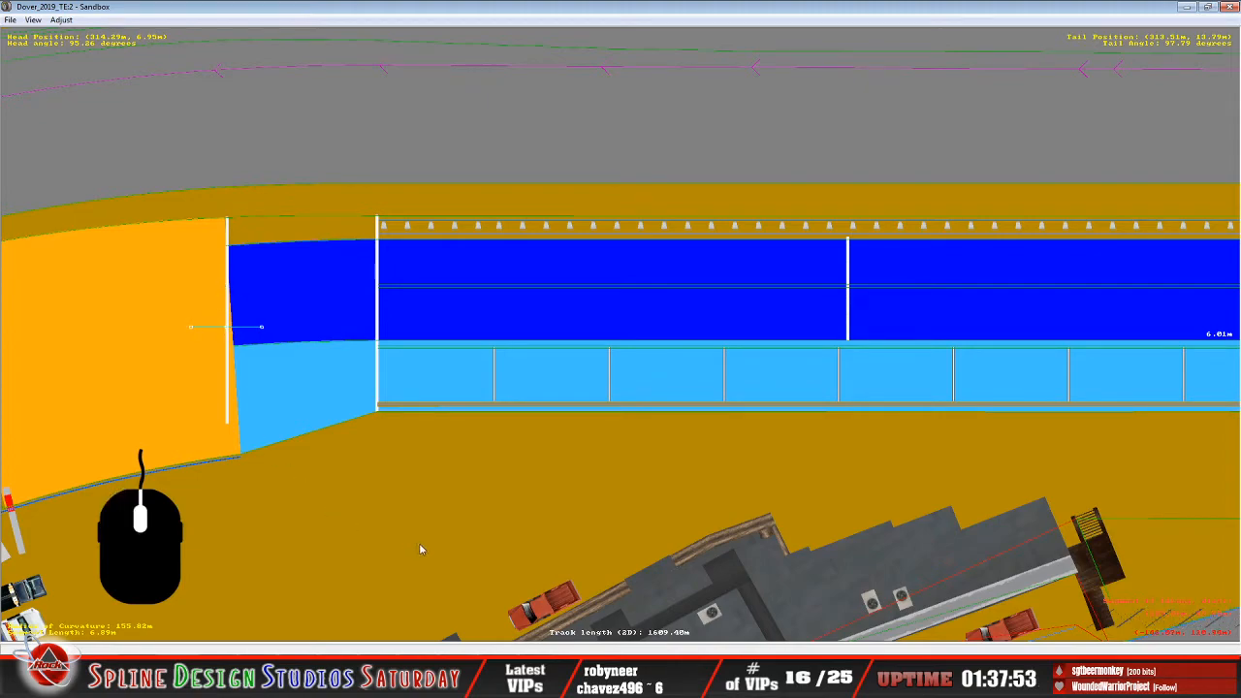
Switch to the track file in Notepad, examine the pit_lane_end_dlong setting, and return to Sandbox.
click(524, 683)
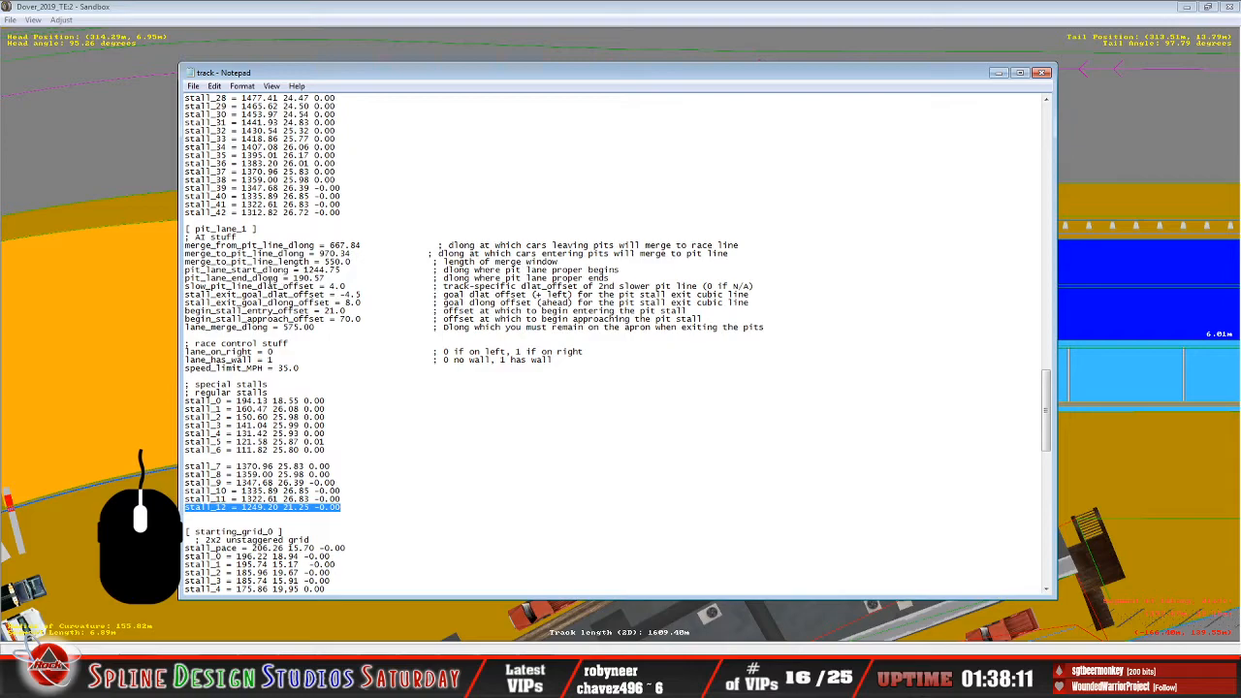
click(233, 278)
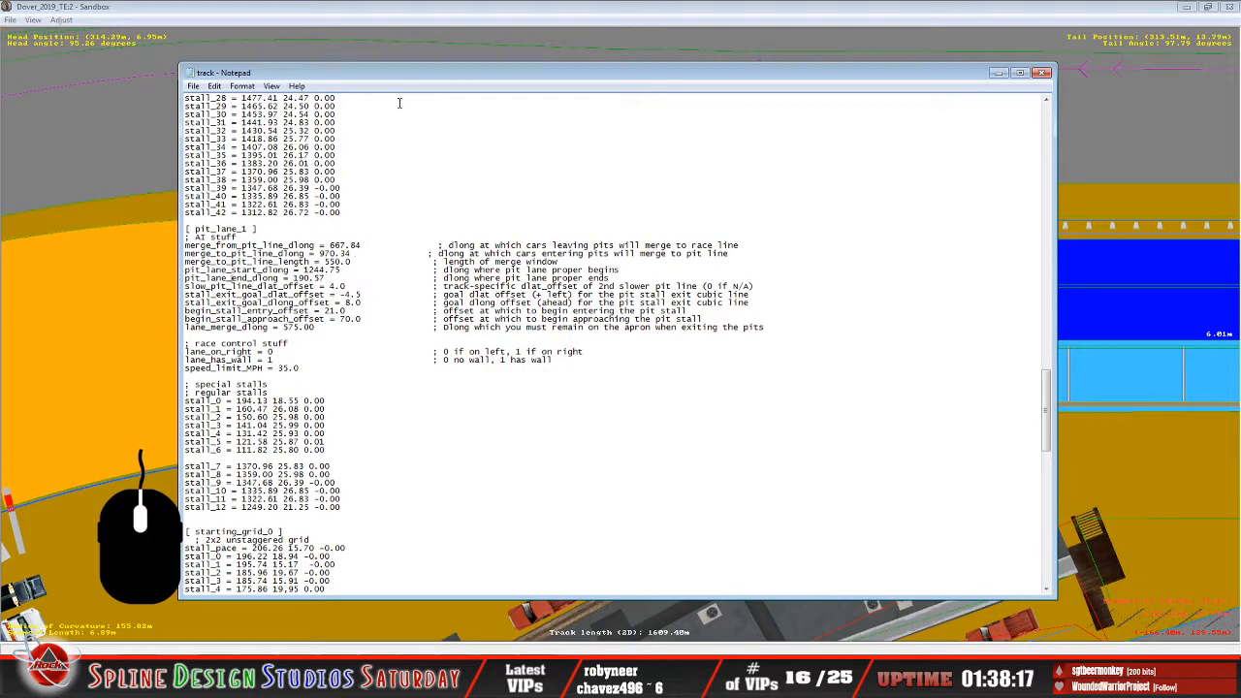
click(406, 25)
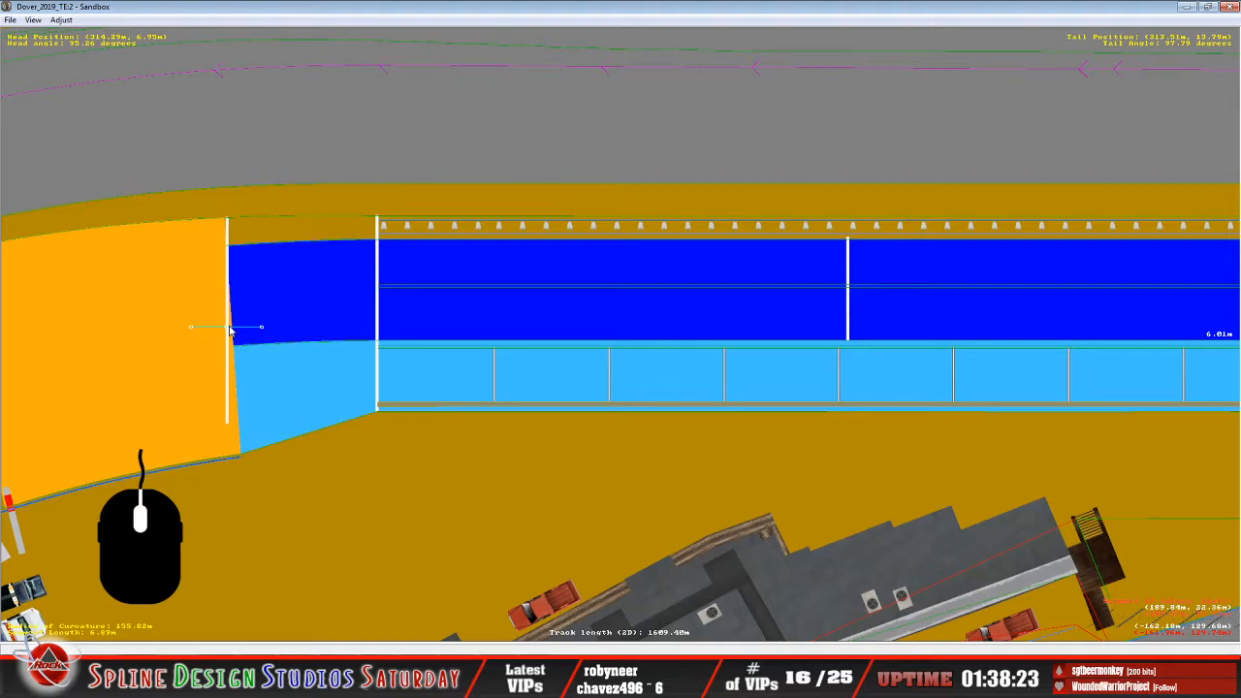
Slide the guide between both ends of the white boundary line to compare positions, and bring it back beside the dark-blue lane.
drag(230, 329, 225, 428)
drag(226, 428, 226, 223)
drag(228, 220, 223, 324)
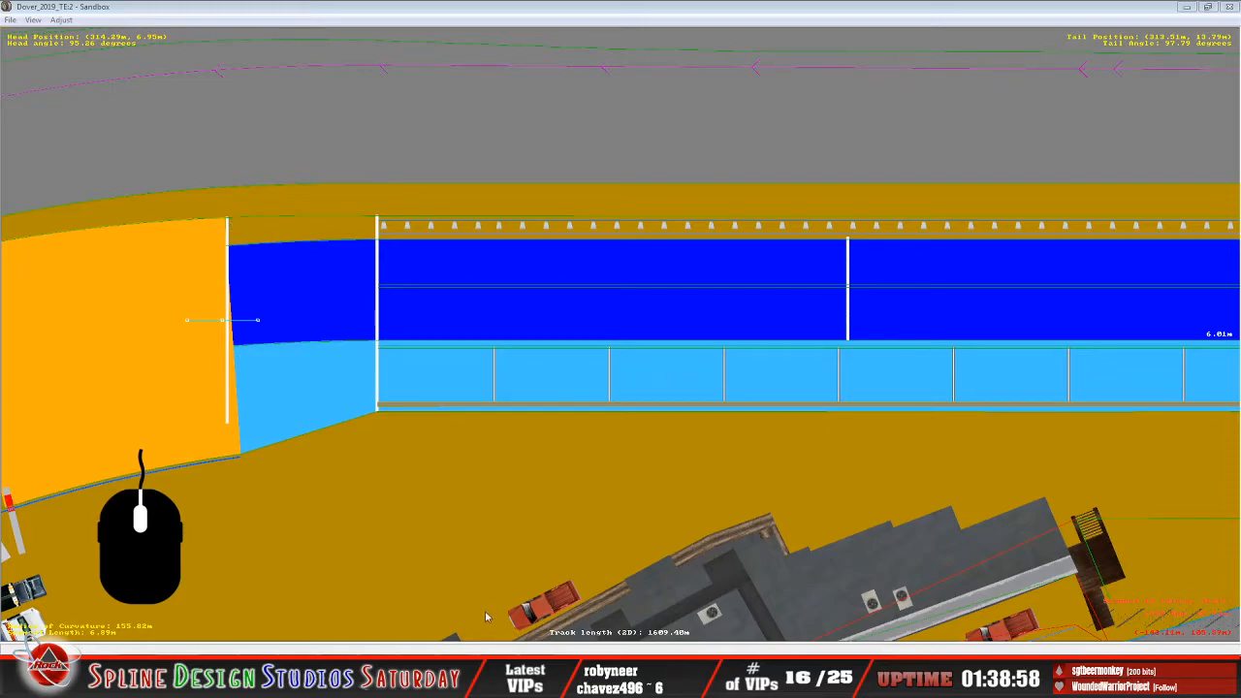
Check pit_lane_end_dlong in the Notepad track file again, and nudge the guide's center just onto the orange side of the white line.
click(516, 647)
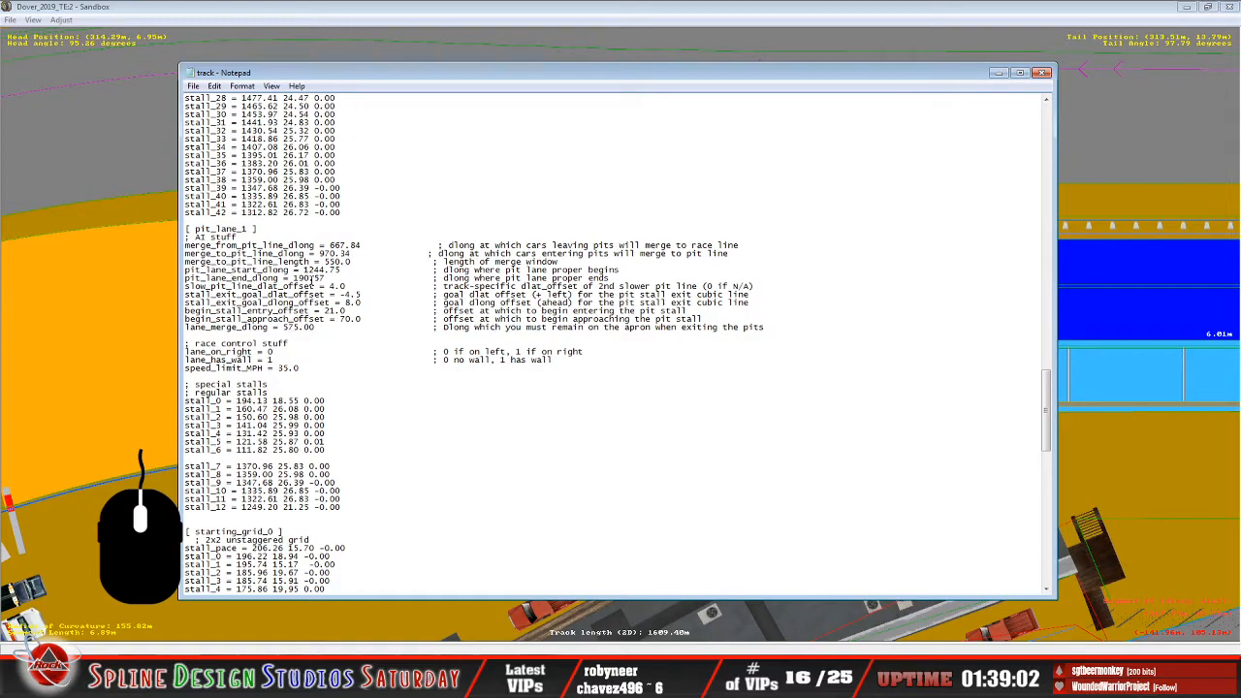
click(365, 19)
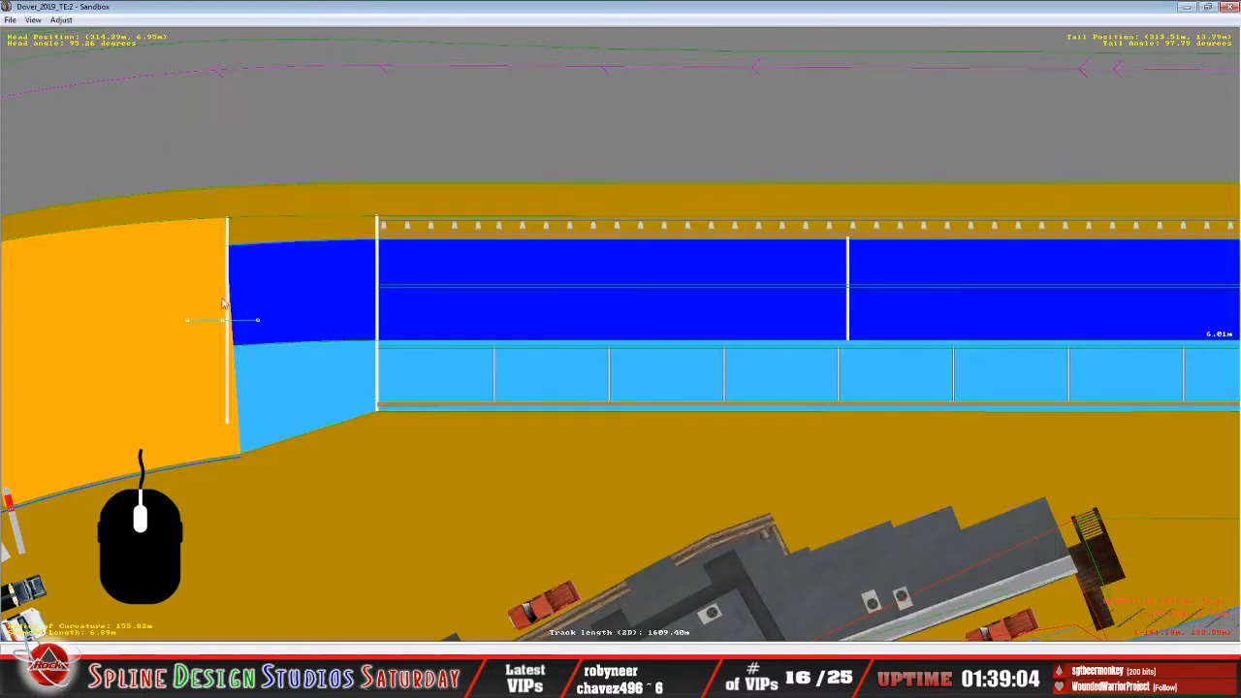
mouse_move(223, 322)
mouse_down()
mouse_move(313, 324)
mouse_move(164, 333)
mouse_move(243, 331)
mouse_move(225, 331)
mouse_up()
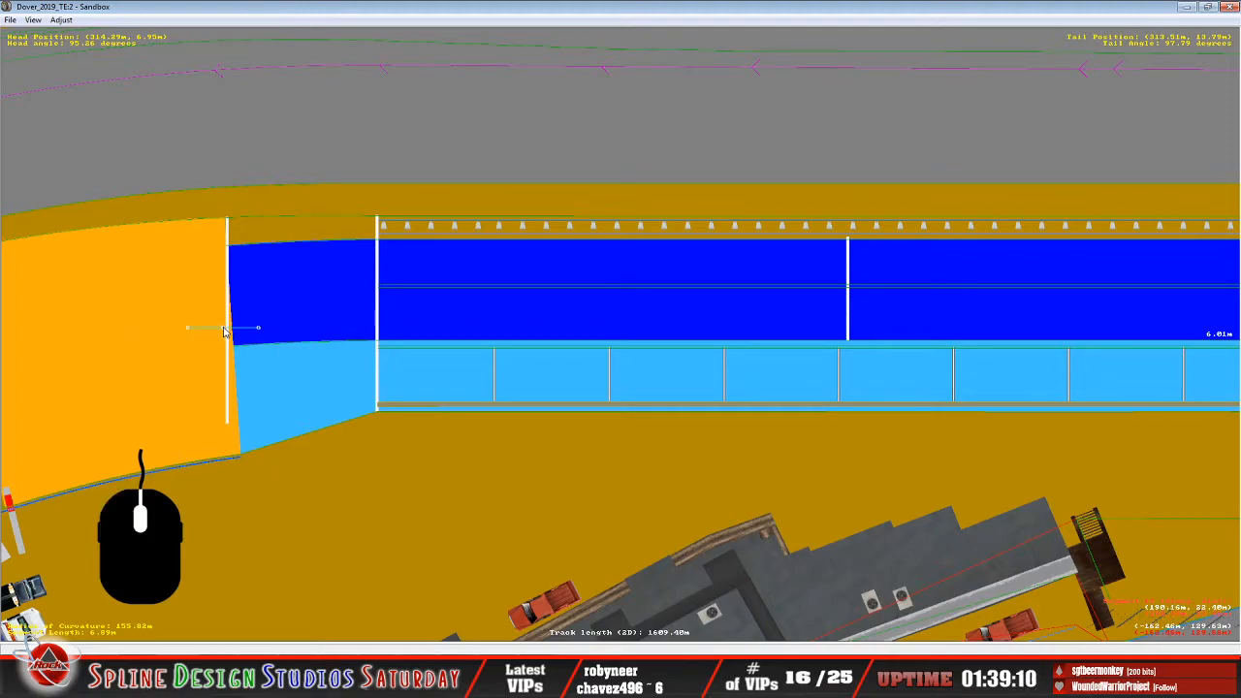
mouse_move(225, 332)
mouse_down()
mouse_move(287, 313)
mouse_move(190, 331)
mouse_move(221, 329)
mouse_up()
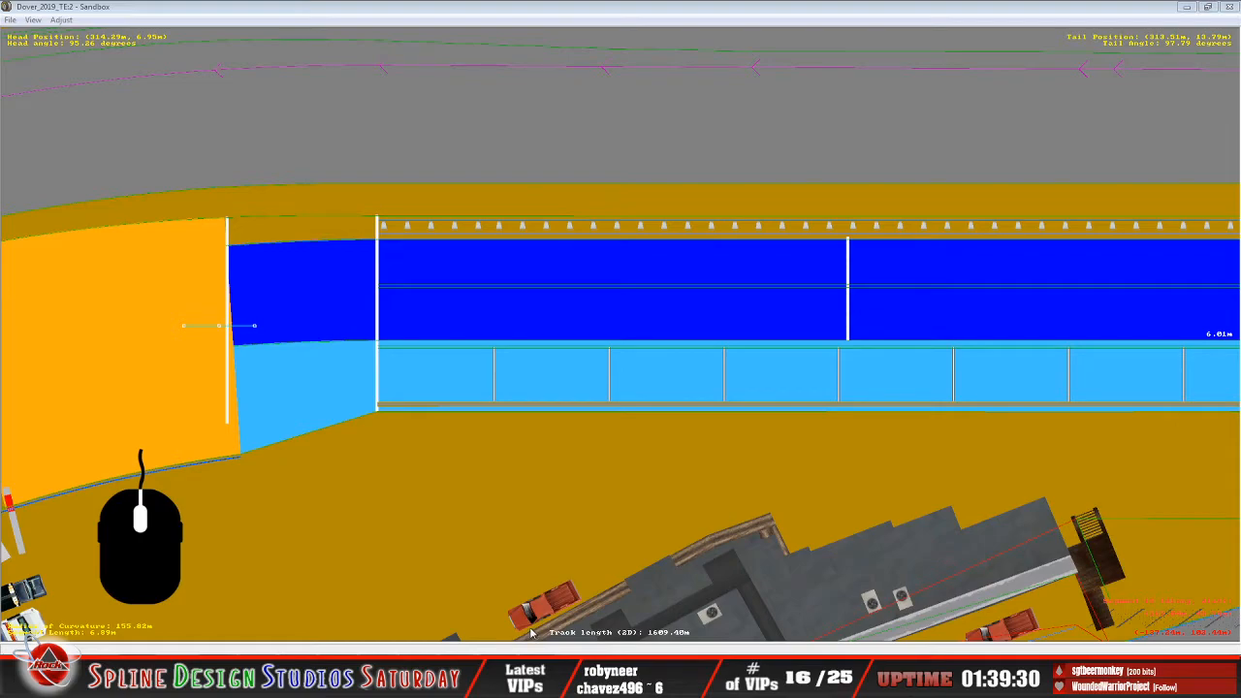
Review the pit_lane_1 values in Notepad, and move the guide into the light-blue strip with one end just across the white line.
click(530, 649)
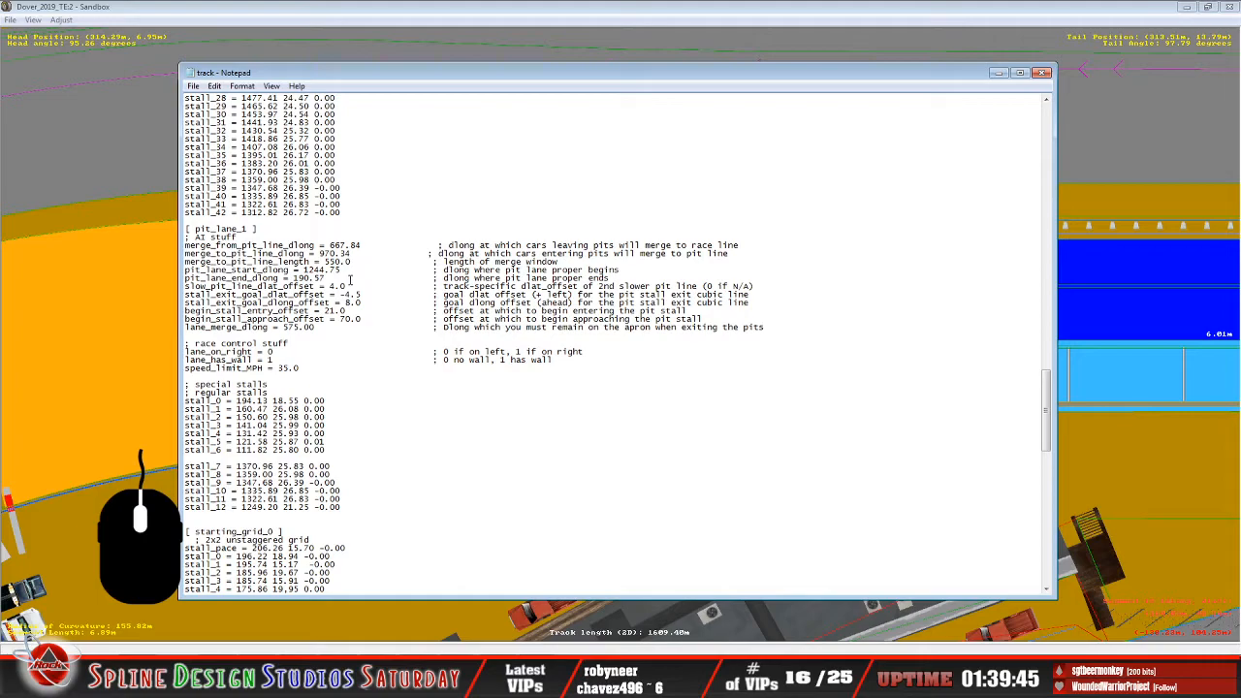
click(375, 61)
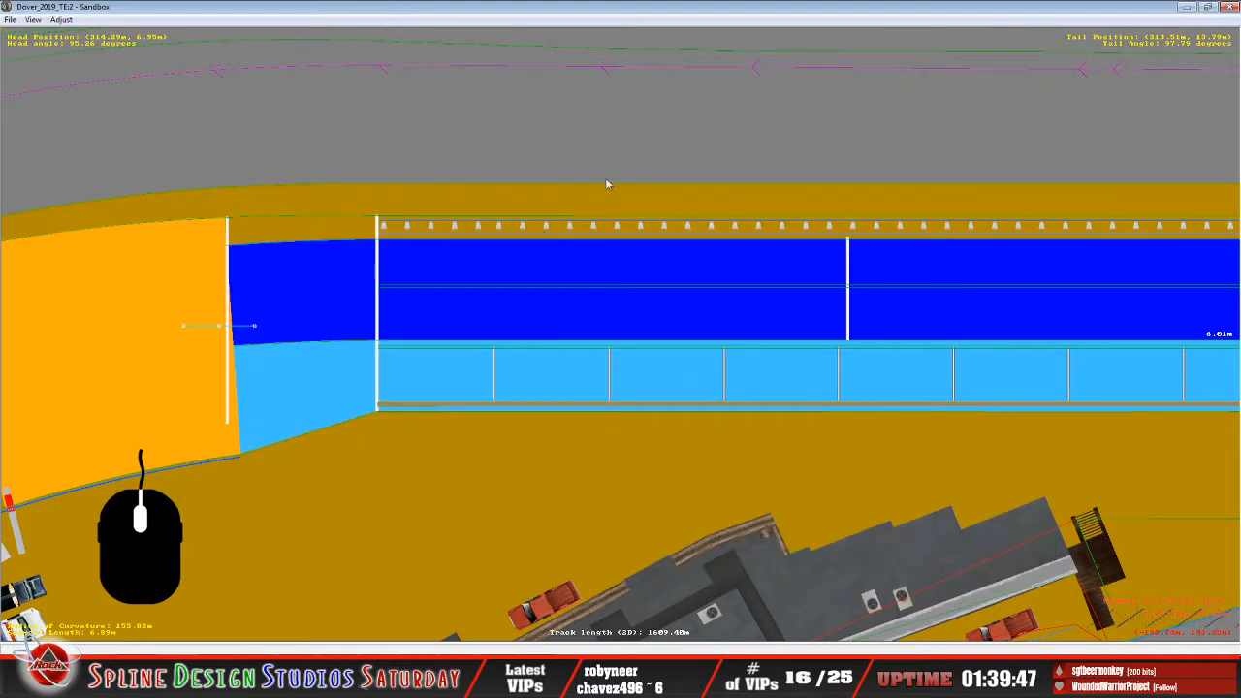
click(241, 347)
mouse_move(242, 347)
mouse_down()
mouse_move(286, 398)
mouse_move(255, 400)
mouse_up()
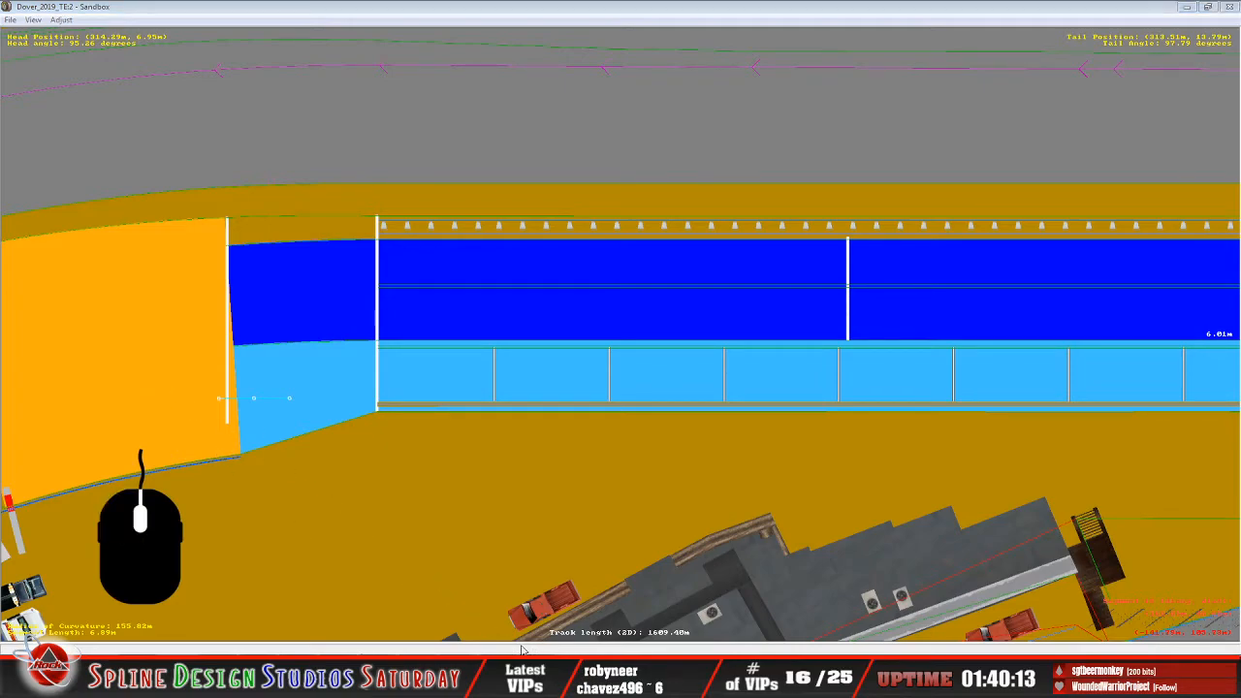
Check the pit_lane_1 stall entries in the Notepad track file, and fine-tune the guide's position in the light-blue strip.
click(521, 648)
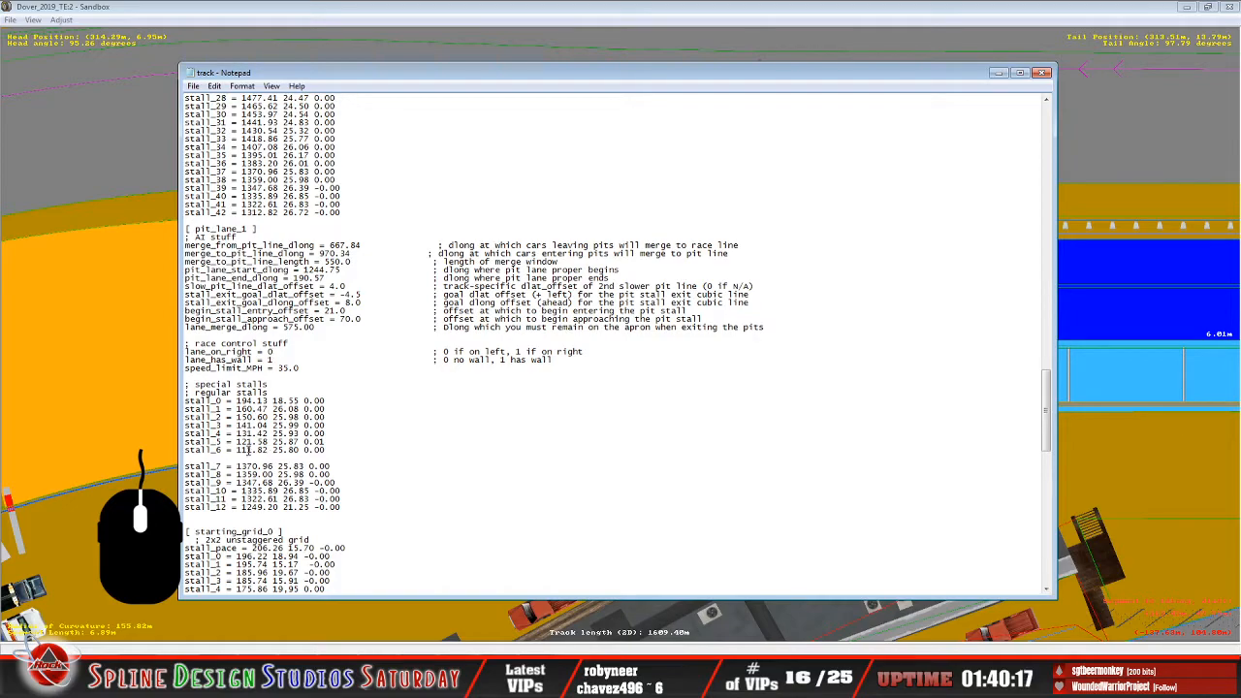
click(518, 12)
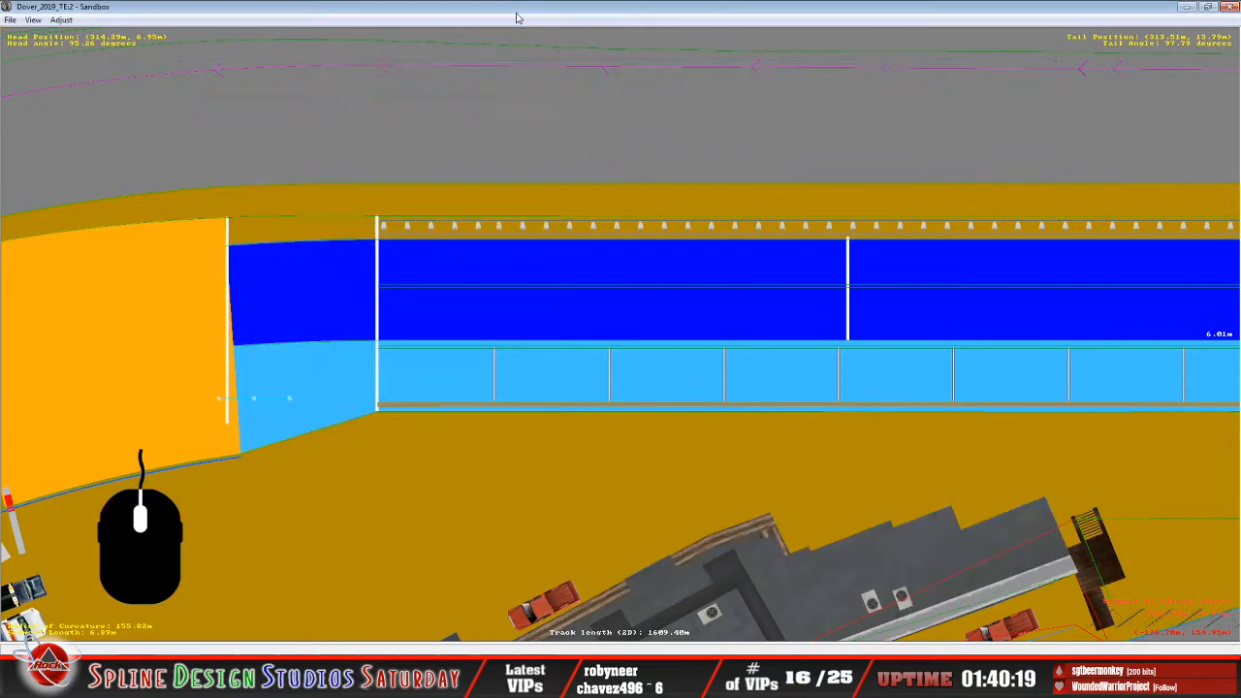
drag(255, 403, 260, 413)
drag(258, 410, 257, 405)
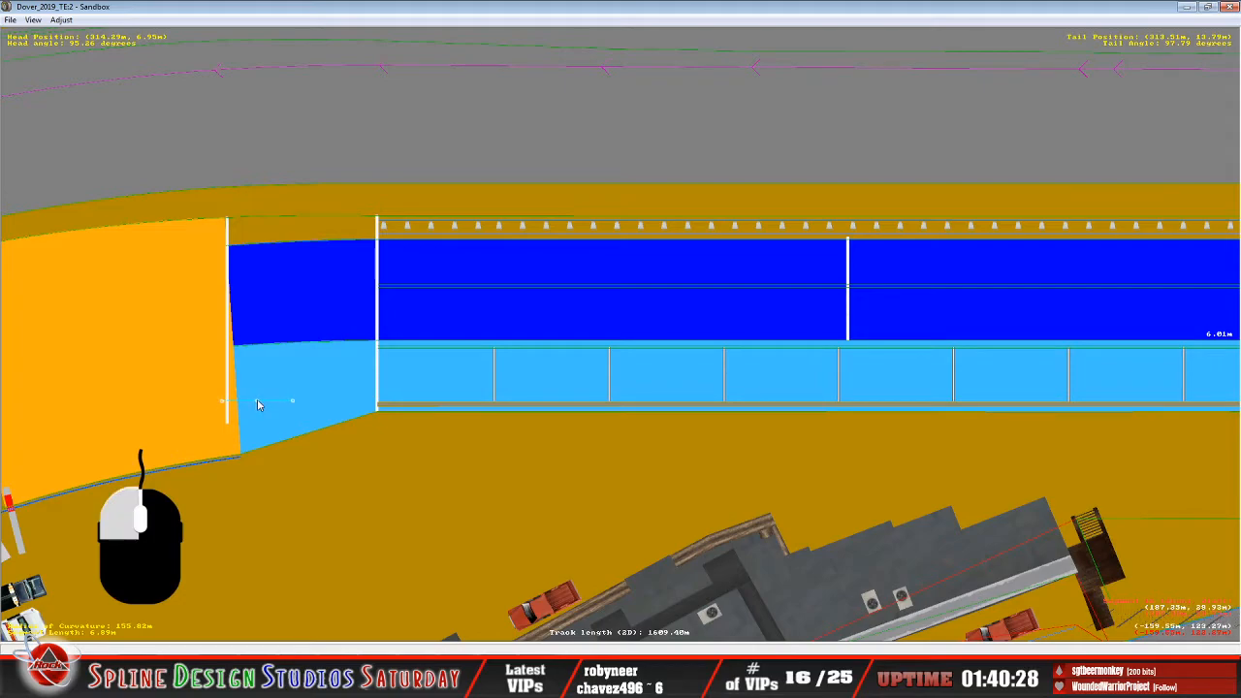
Center the guide on the edge between the orange and light-blue areas, and check the pit_lane_1 values in the Notepad track file.
drag(257, 405, 240, 409)
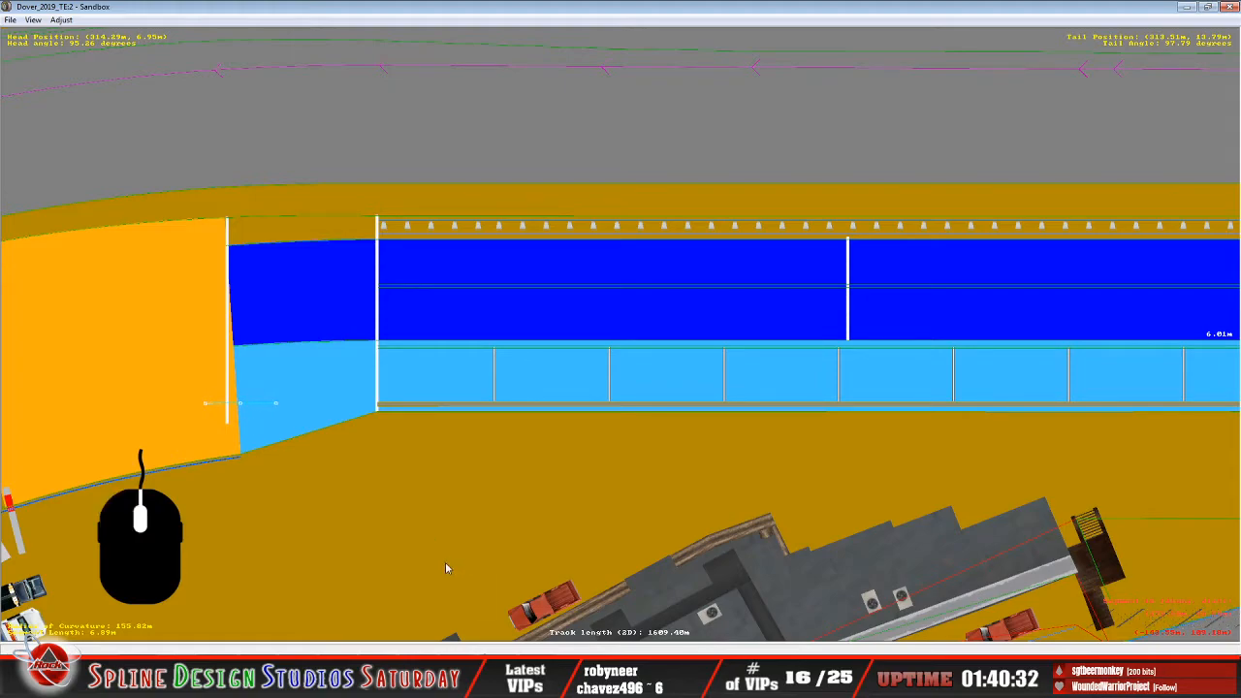
click(534, 645)
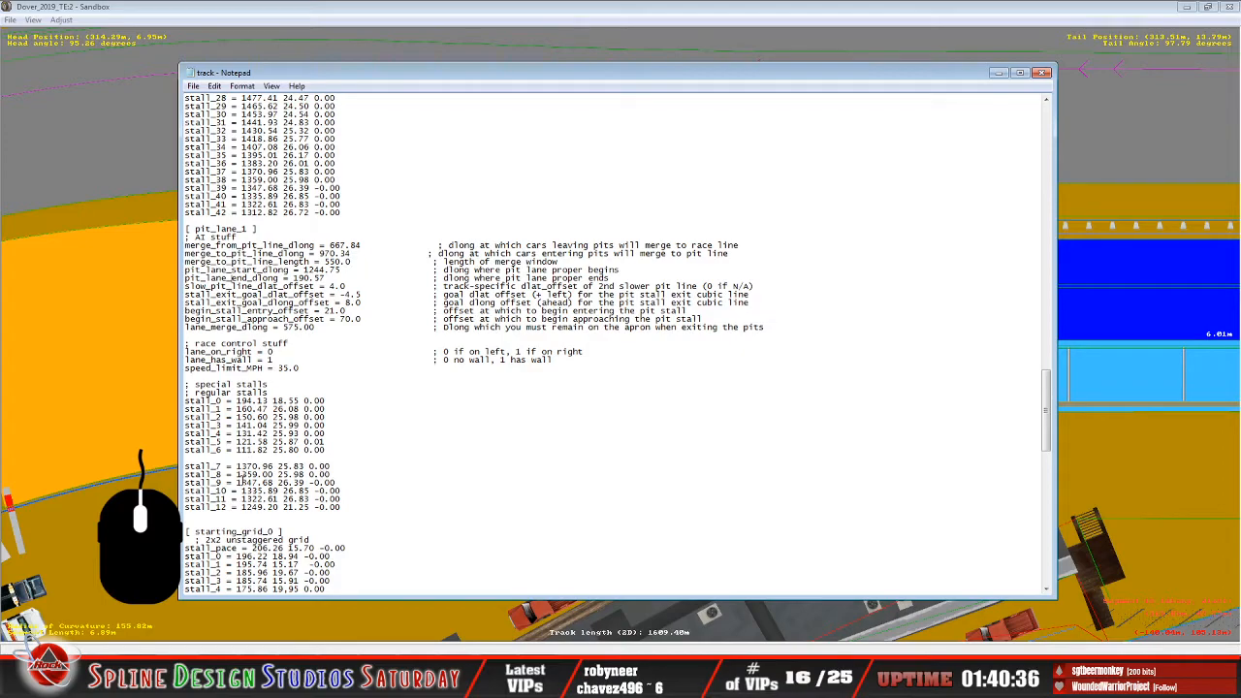
click(479, 27)
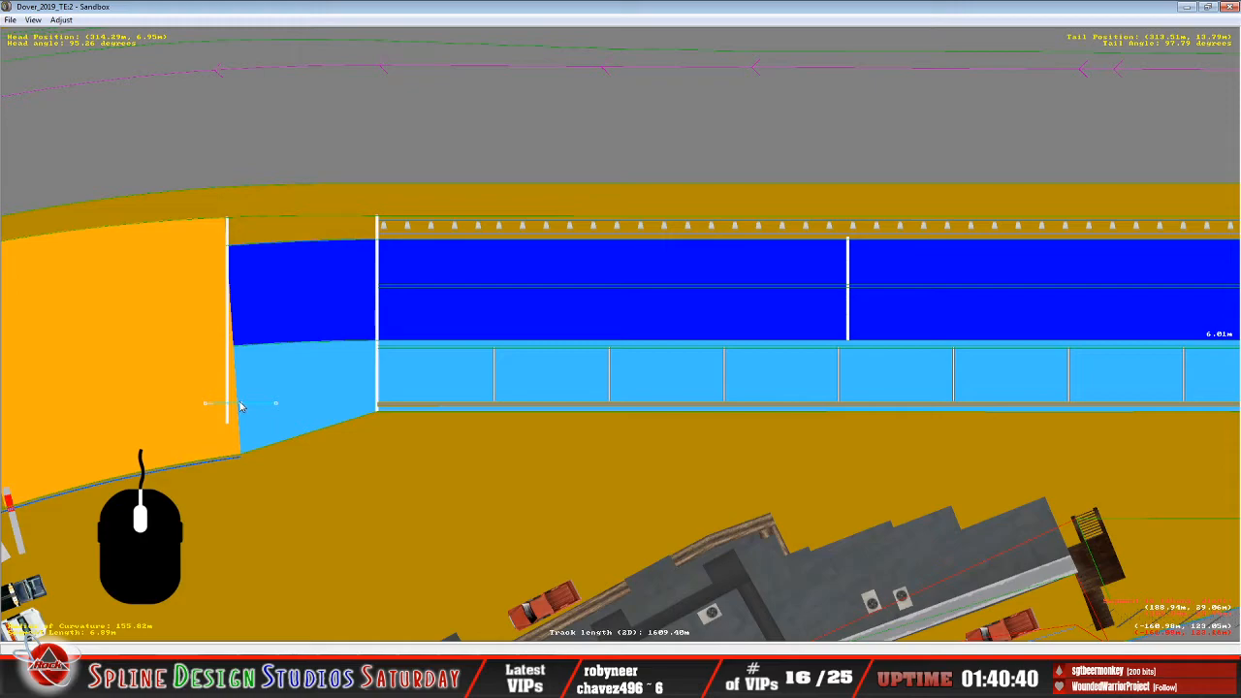
Slide the guide back and forth across the white boundary line, leaving its center just on the orange side.
mouse_move(241, 405)
mouse_down()
mouse_move(201, 407)
mouse_move(258, 396)
mouse_move(194, 407)
mouse_up()
drag(193, 409, 249, 407)
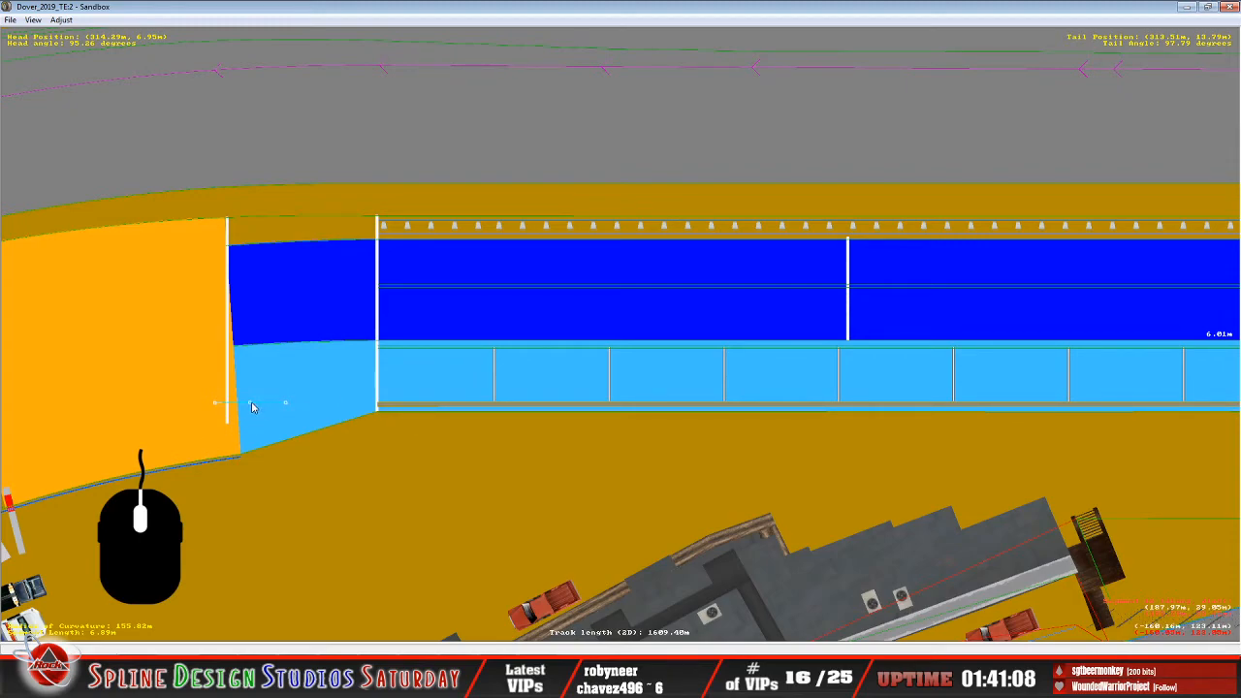
drag(250, 407, 214, 409)
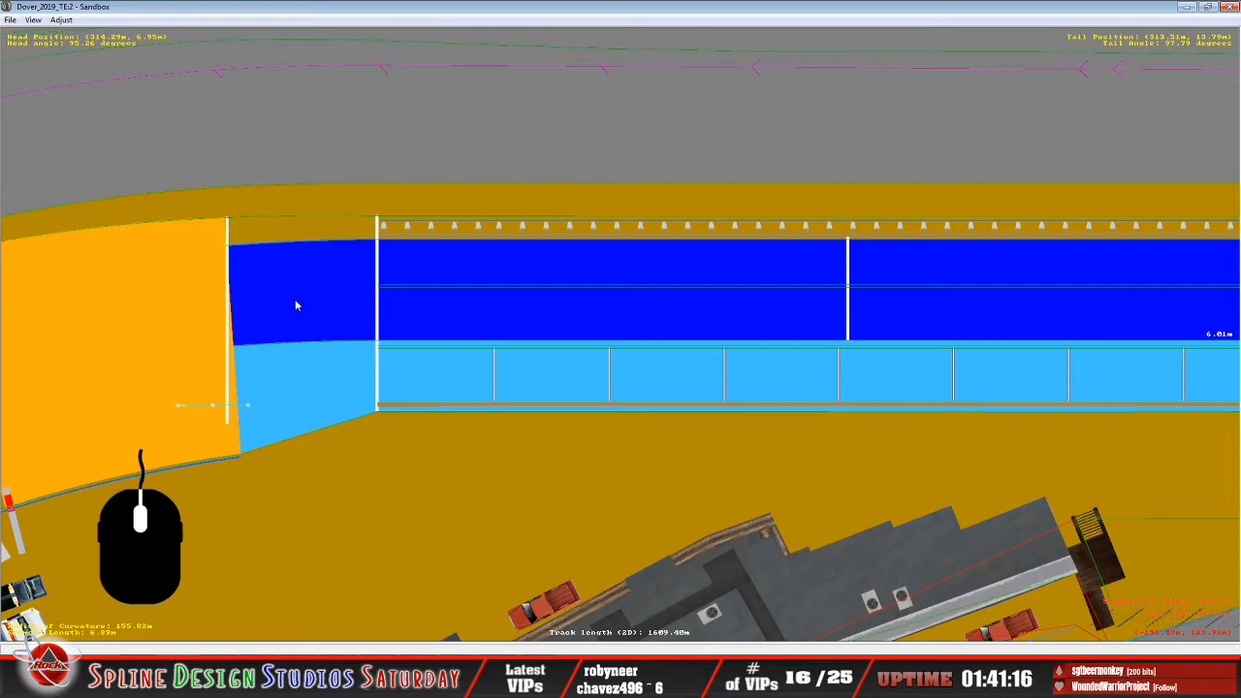
Examine the full pit lane from one orange end area to the other, and view its layout within the whole Dover oval.
scroll(295, 298, down, 5)
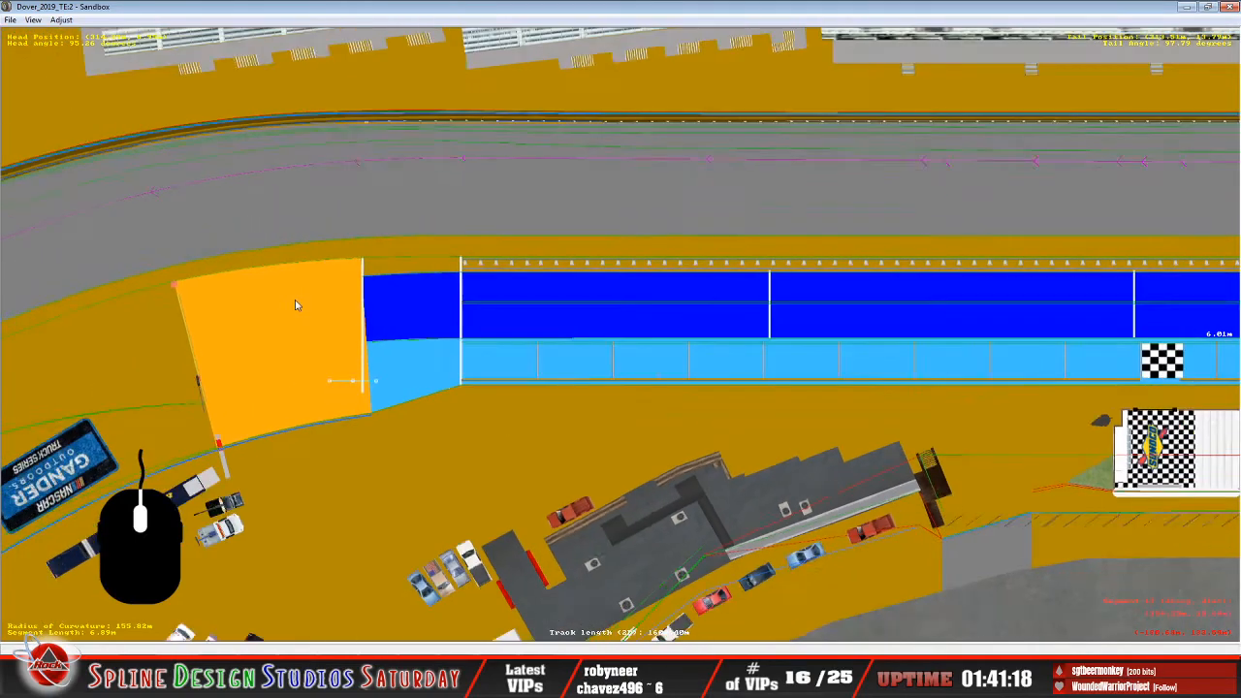
scroll(296, 303, down, 2)
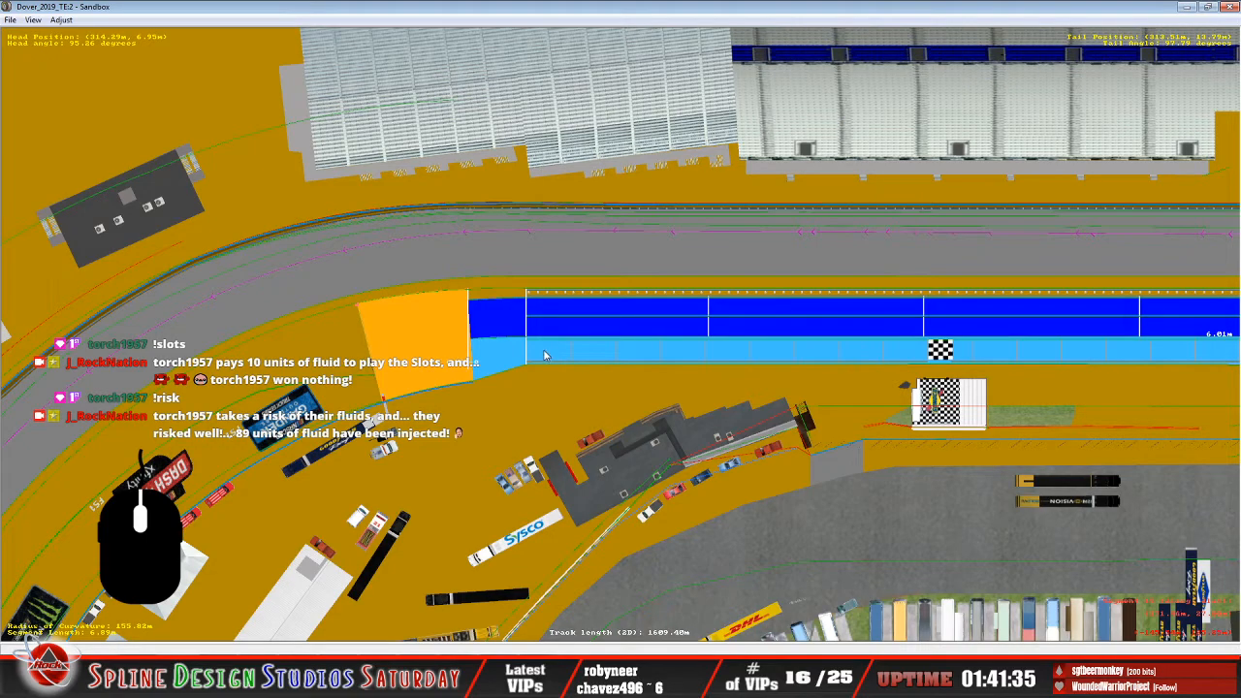
right_click(736, 347)
right_click(794, 349)
right_click(800, 351)
right_click(795, 354)
right_click(817, 347)
right_click(845, 342)
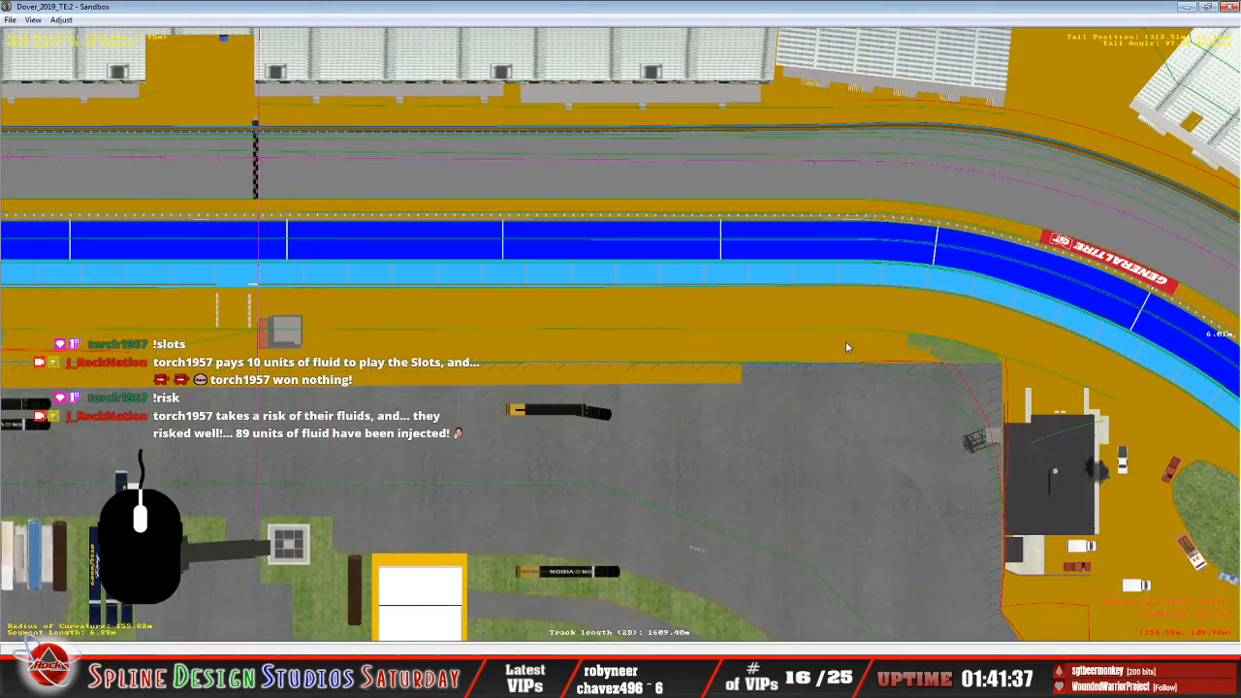
right_click(849, 342)
right_click(850, 342)
right_click(854, 345)
right_click(736, 542)
right_click(618, 463)
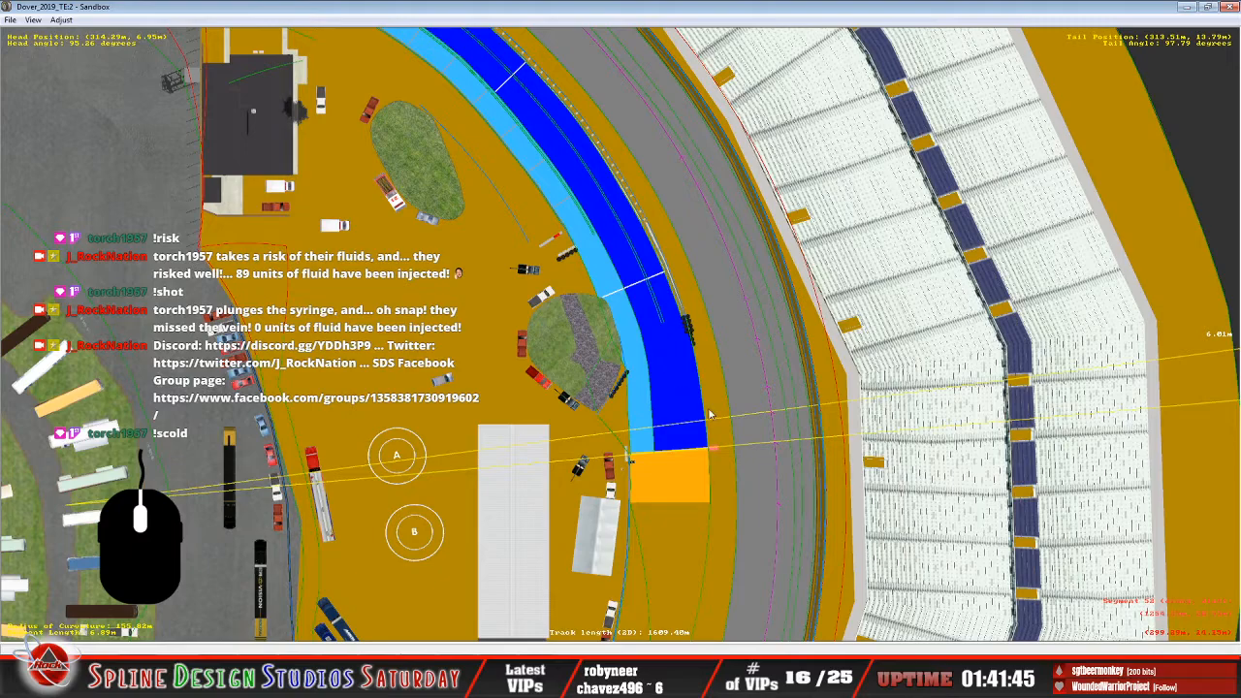
scroll(716, 419, down, 6)
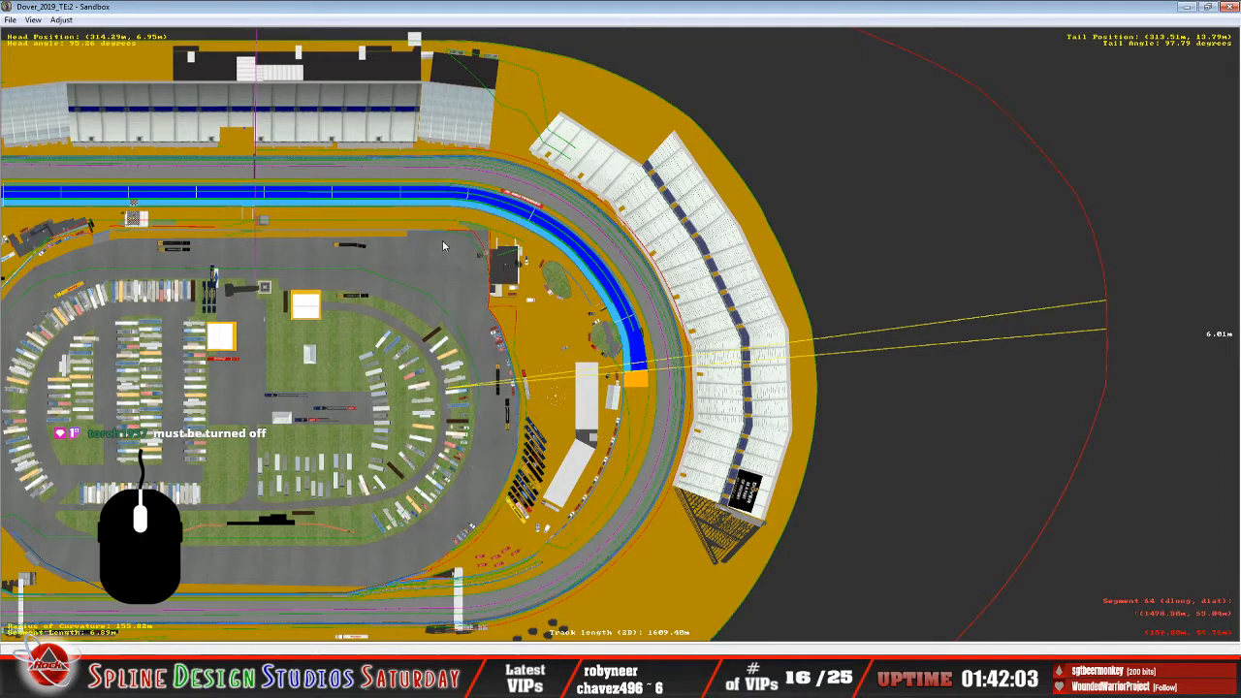
right_click(302, 234)
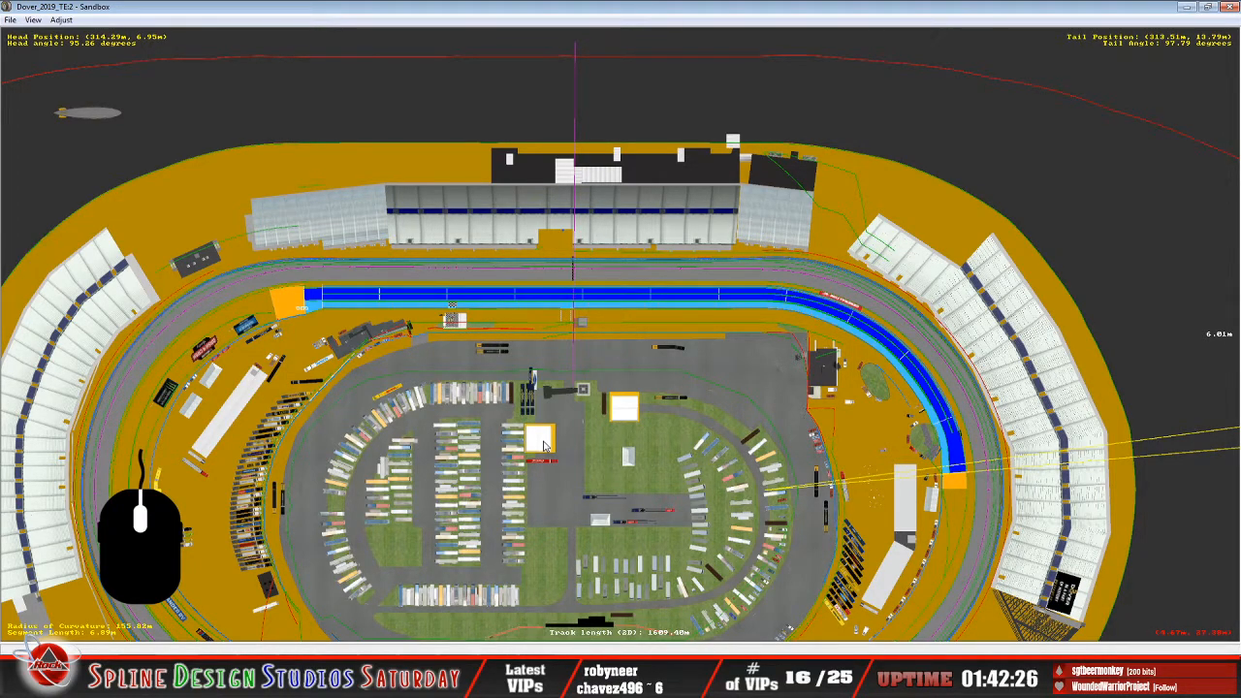
Review the pit_lane_1 stall entries and the start of the starting_grid_0 section in the Notepad track file.
click(580, 679)
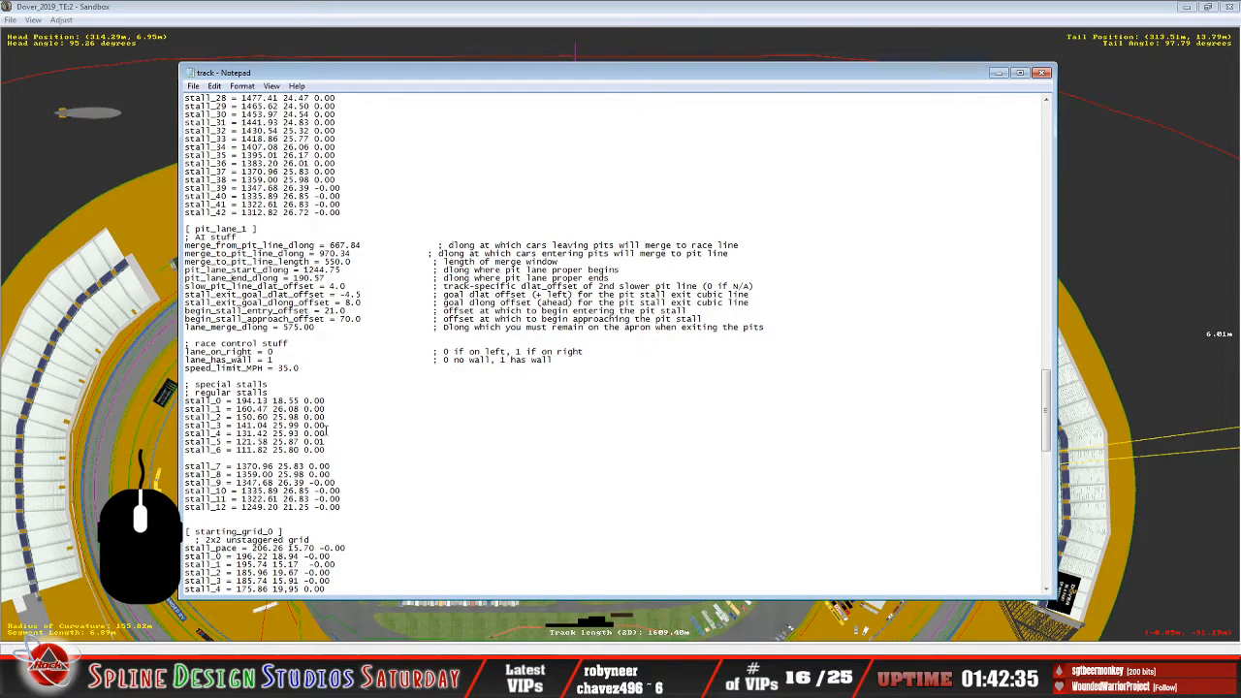
scroll(327, 429, down, 1)
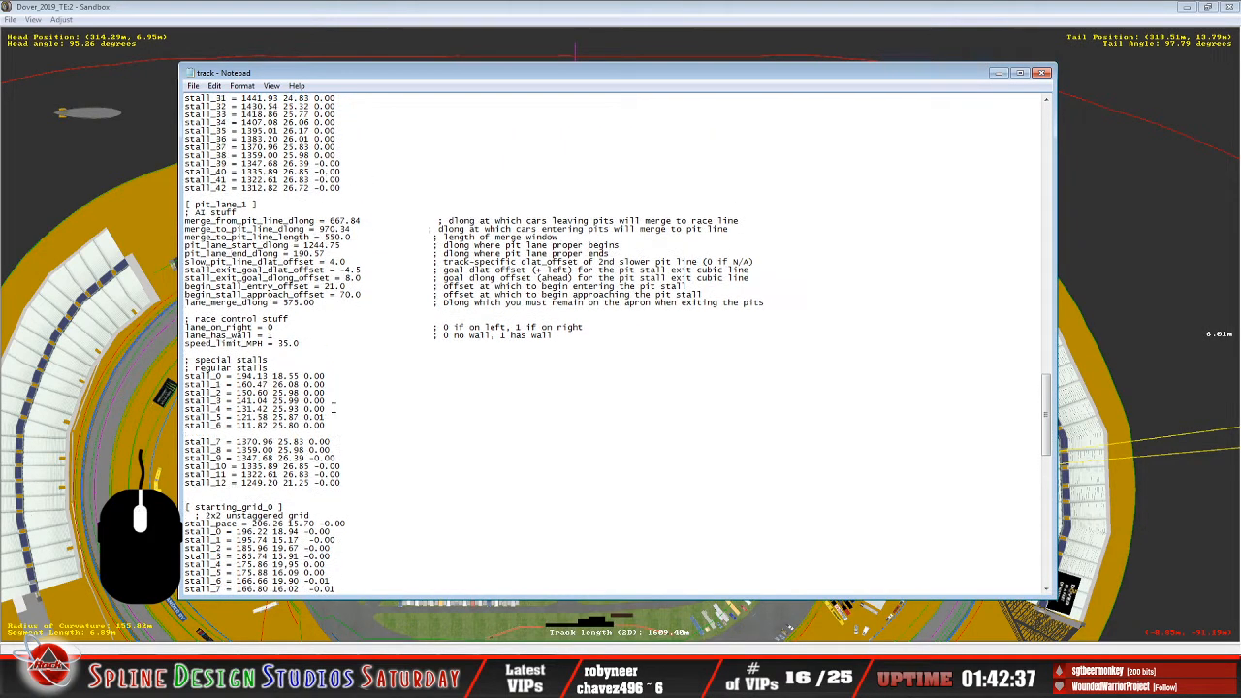